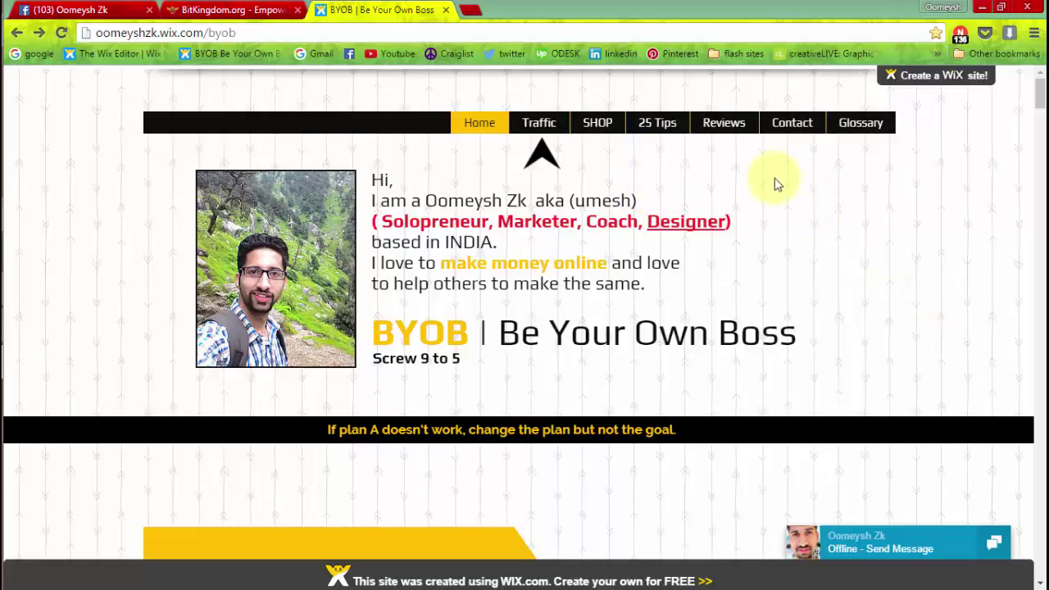
# - Open the site's Contact page, examine the contact details and message form, and close the page
pyautogui.click(794, 129)
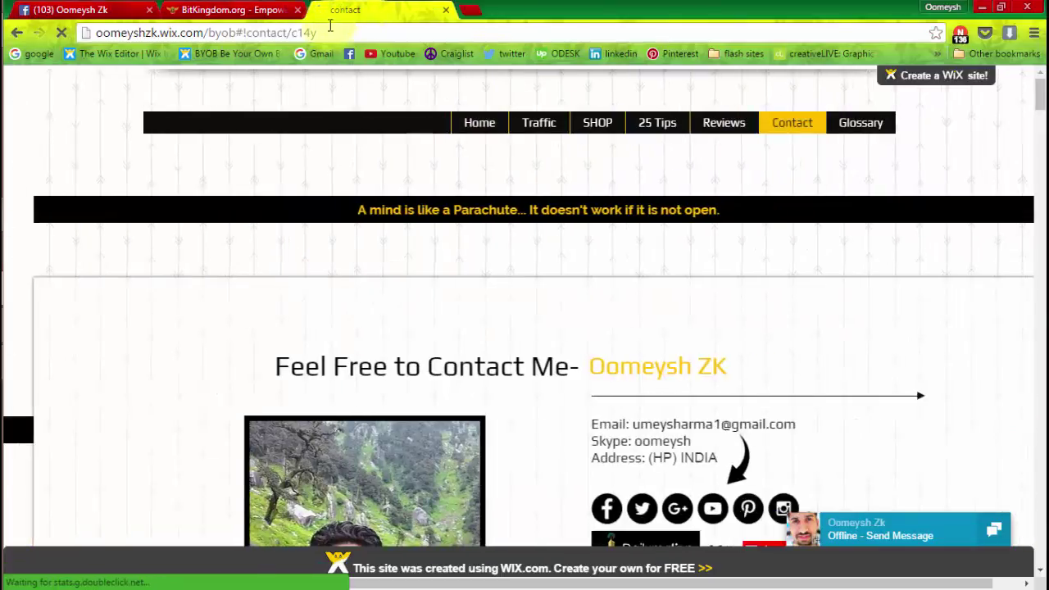
pyautogui.click(97, 33)
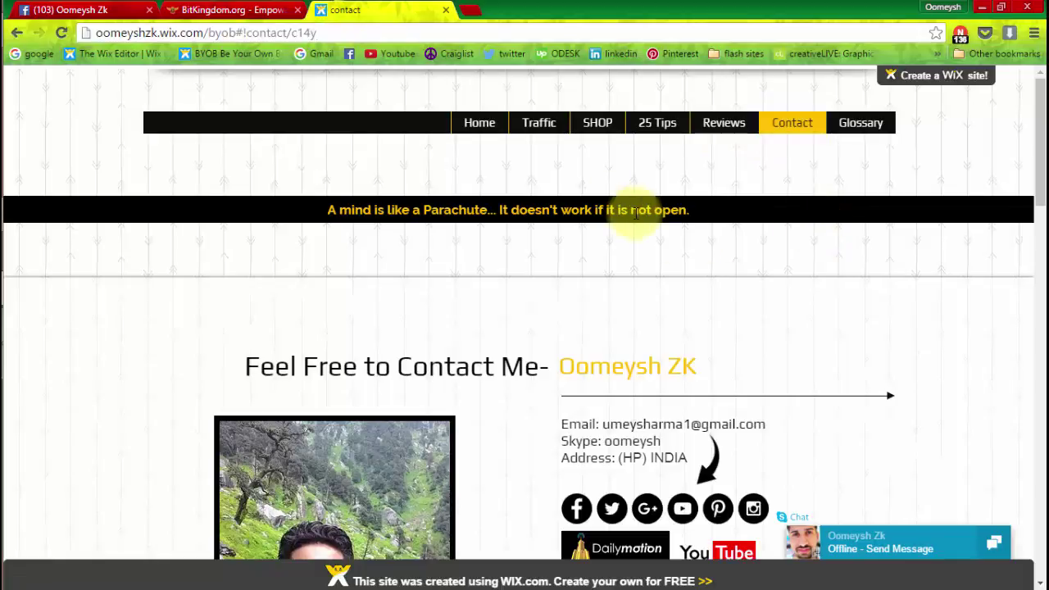
pyautogui.scroll(-2, 734, 282)
pyautogui.scroll(-2, 733, 281)
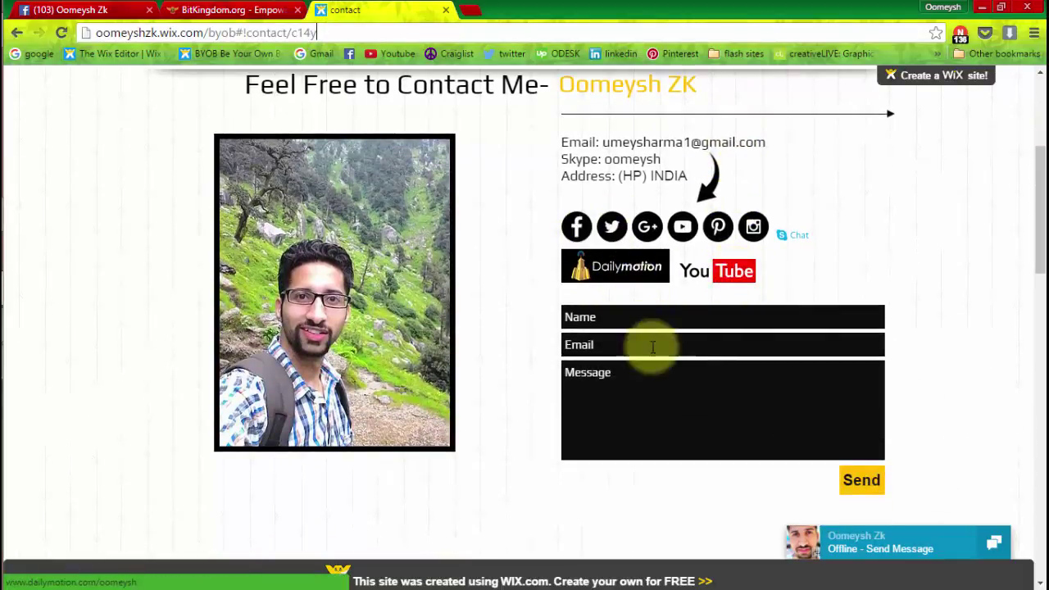
pyautogui.click(446, 11)
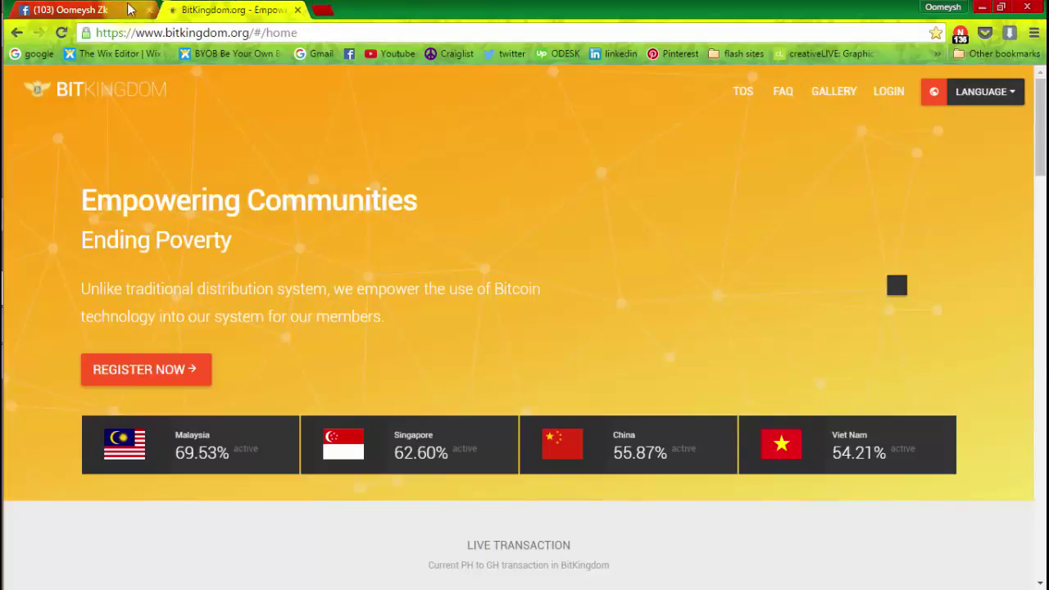
# - Examine the Facebook profile page and its web address, and close it
pyautogui.click(99, 10)
pyautogui.click(303, 33)
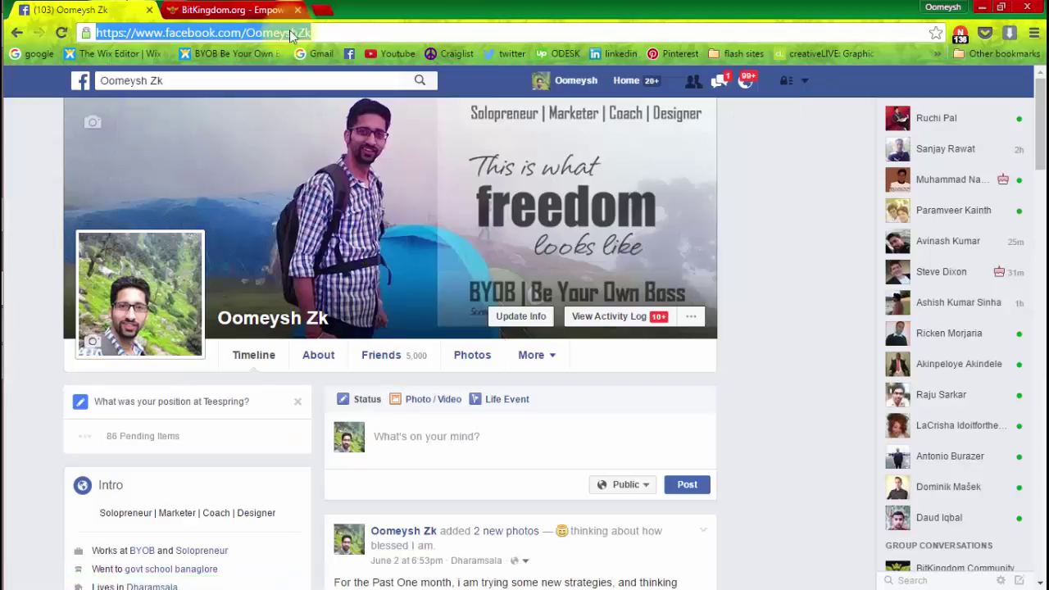
pyautogui.click(326, 33)
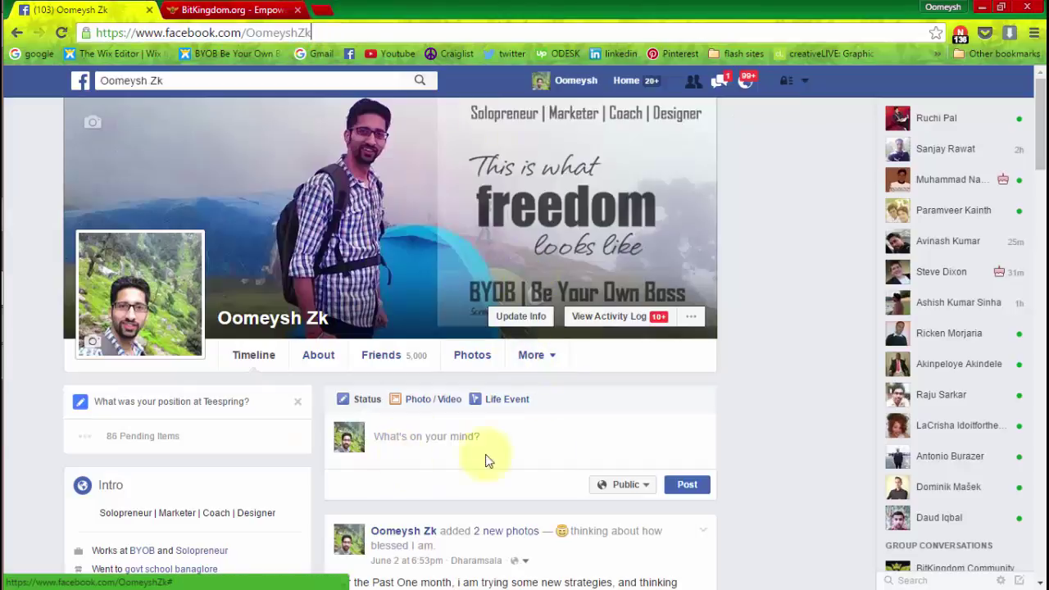
pyautogui.click(149, 10)
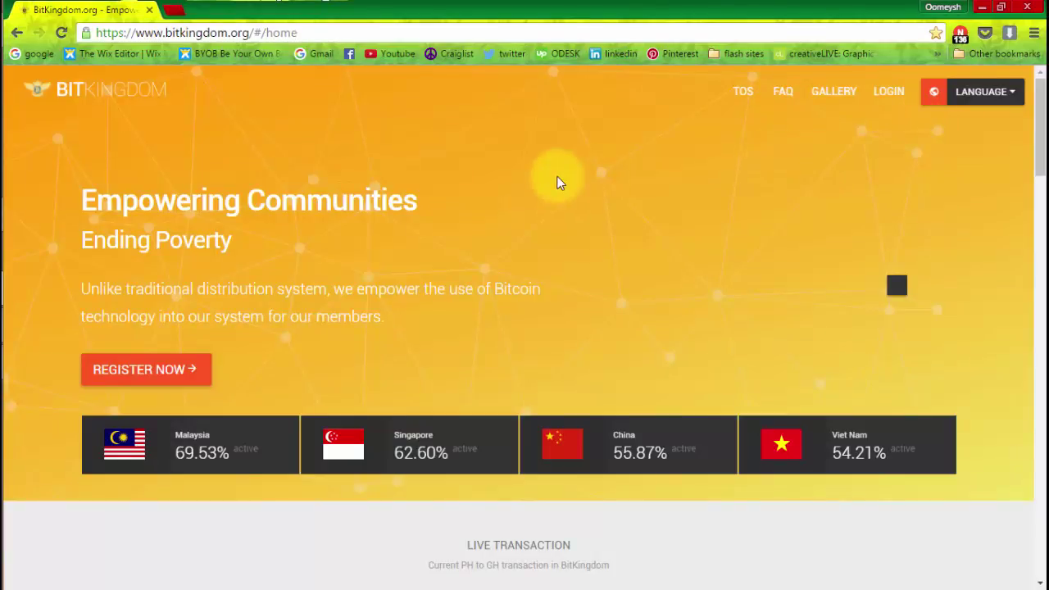
# - Log in to the BitKingdom account to reach its dashboard
pyautogui.click(885, 94)
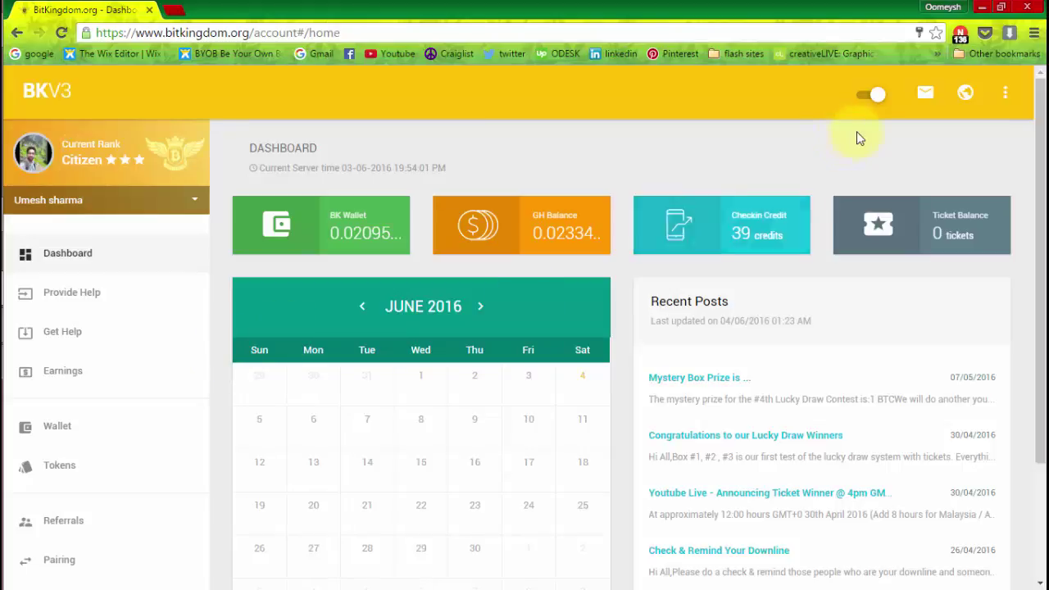
# - Switch to the "How to Do Referral Placement in Bitkingdom" folder and open 1.png
pyautogui.click(982, 7)
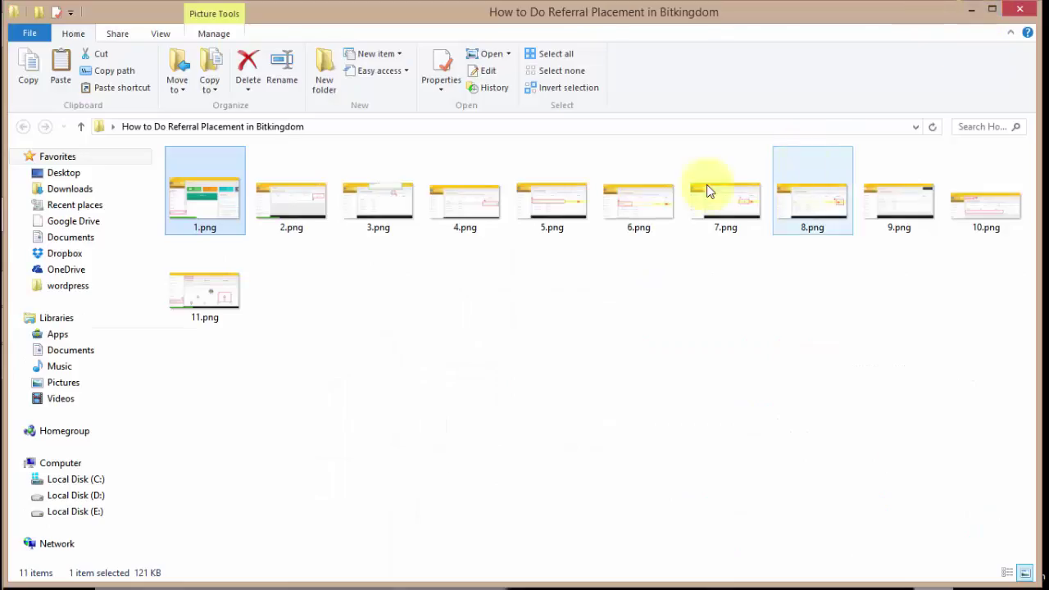
pyautogui.click(328, 258)
pyautogui.click(218, 195)
pyautogui.doubleClick(211, 198)
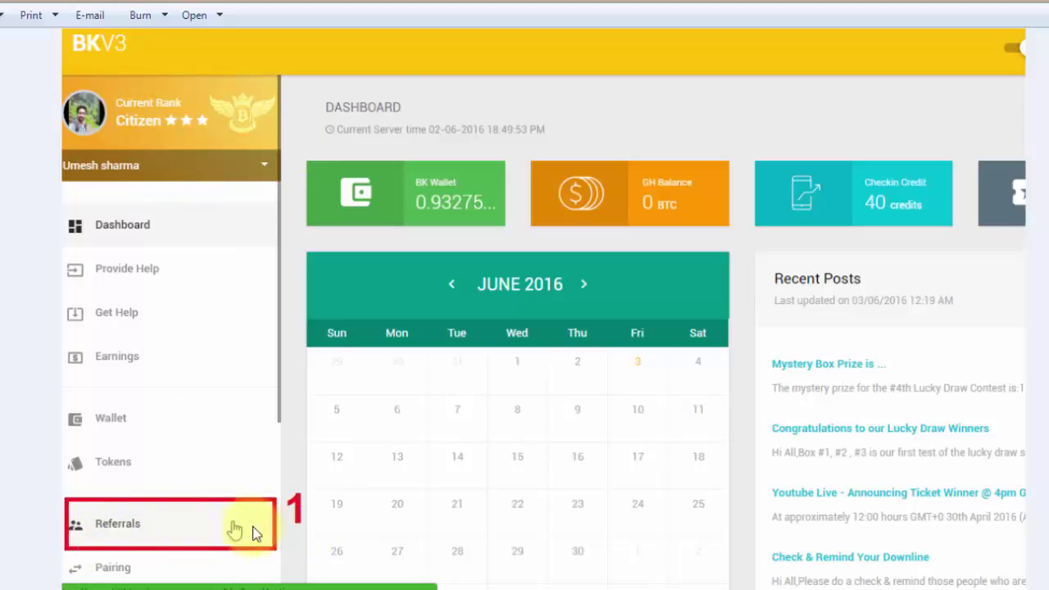
# - Examine guide images 2.png to 5.png covering the pending referrals list, the referral's options and the Placement Username field
pyautogui.press('Right')
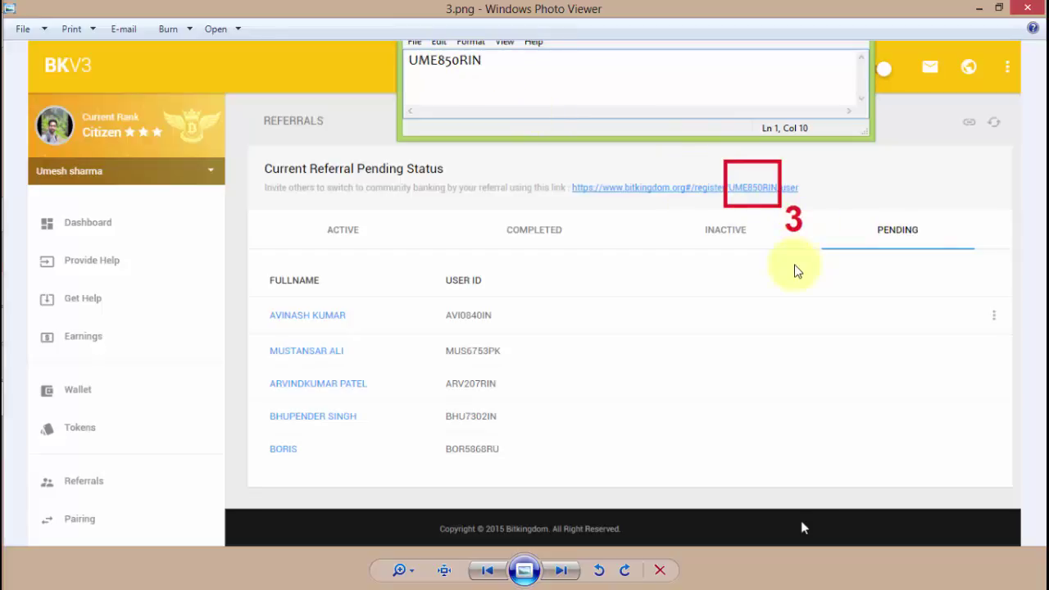
pyautogui.press('Right')
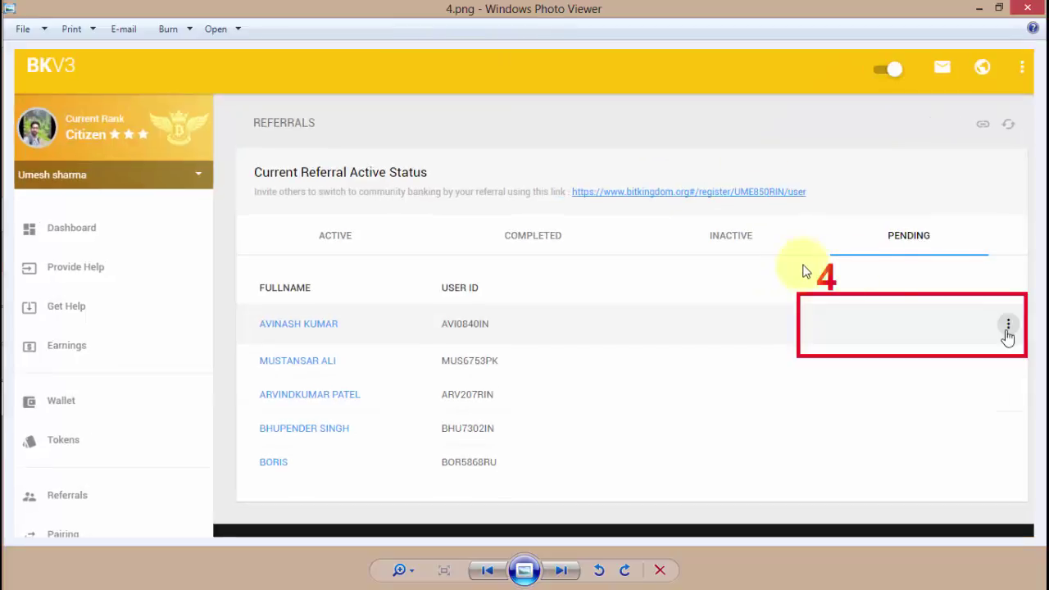
pyautogui.press('Left')
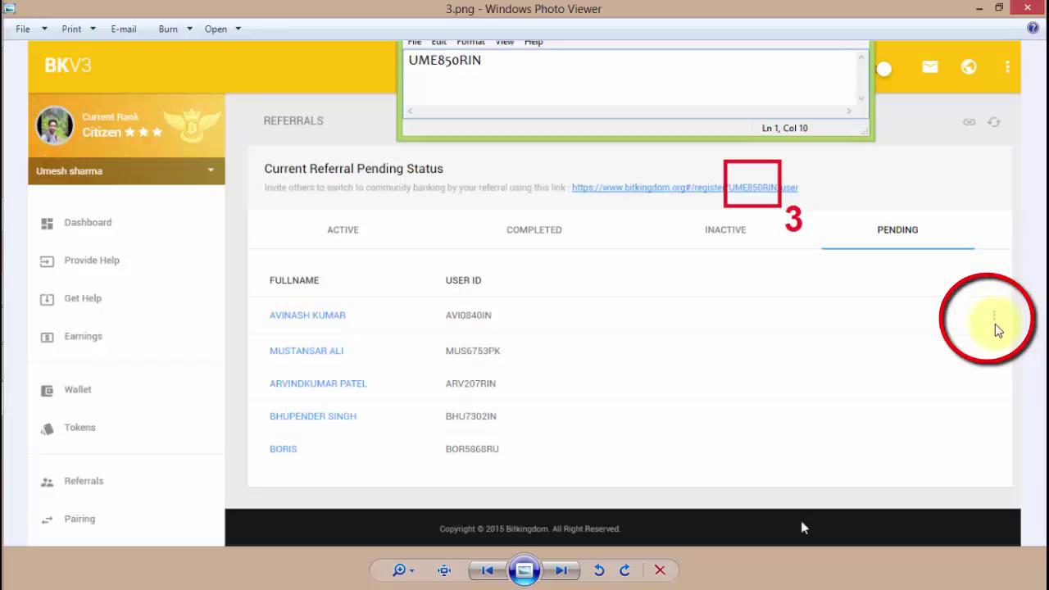
pyautogui.press('Right')
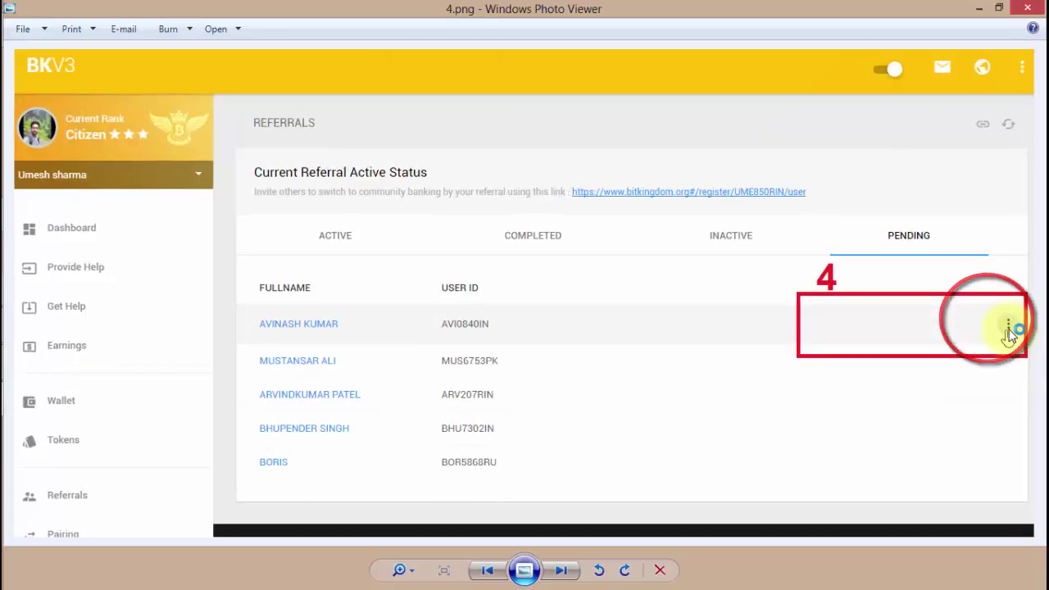
pyautogui.press('Right')
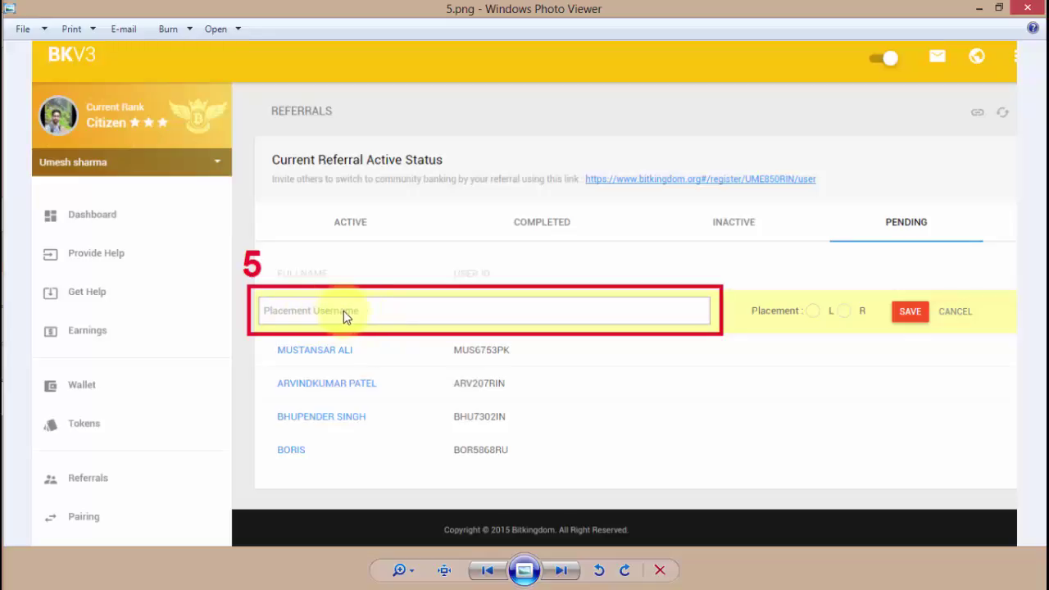
# - Go back to 3.png to review the user ID inside the referral link, and return to 5.png
pyautogui.press('Left')
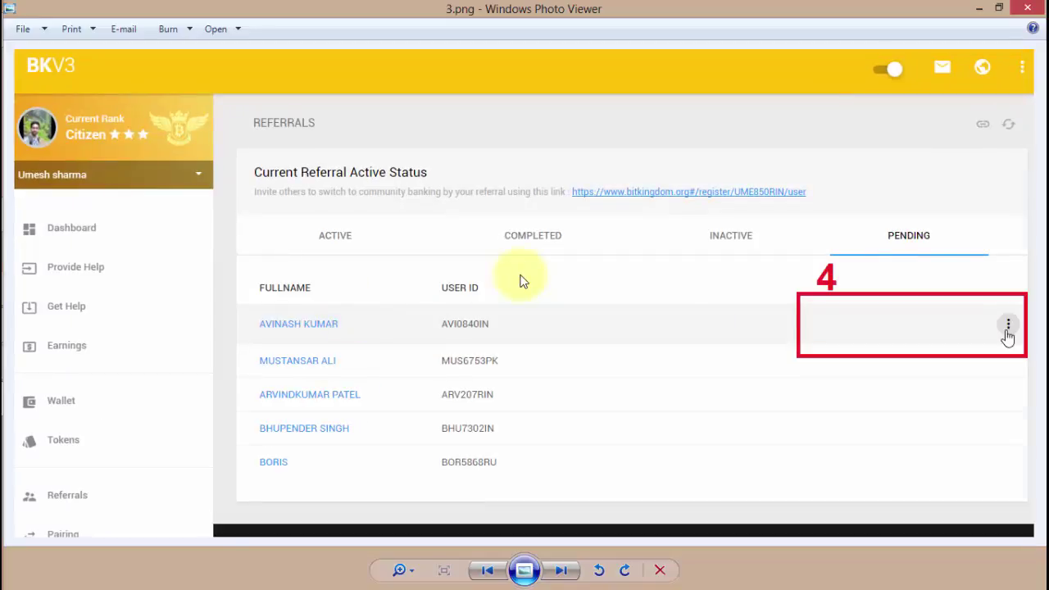
pyautogui.press('Left')
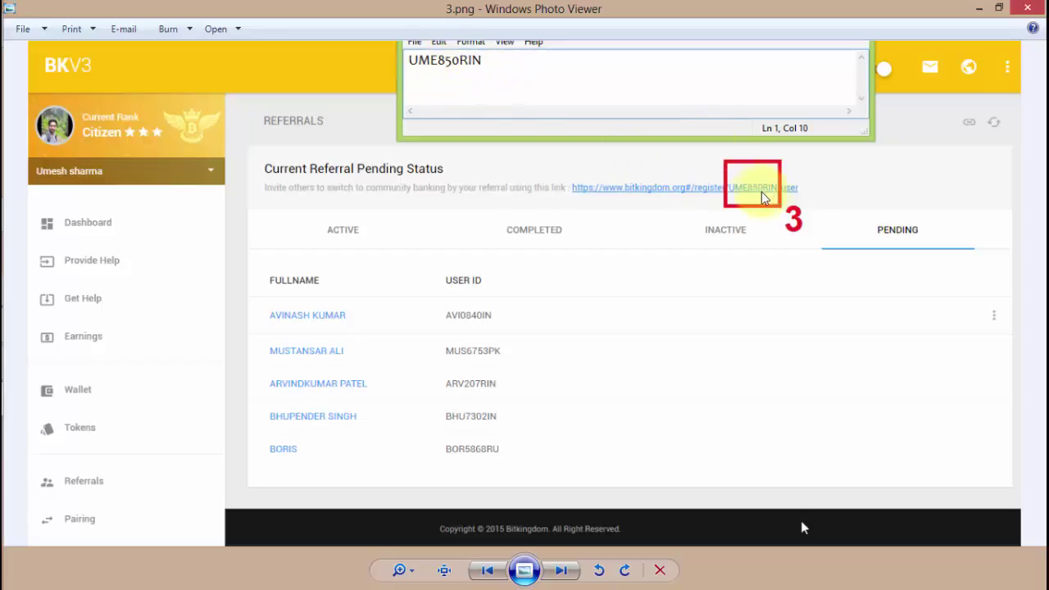
pyautogui.press('Right')
pyautogui.press('Right')
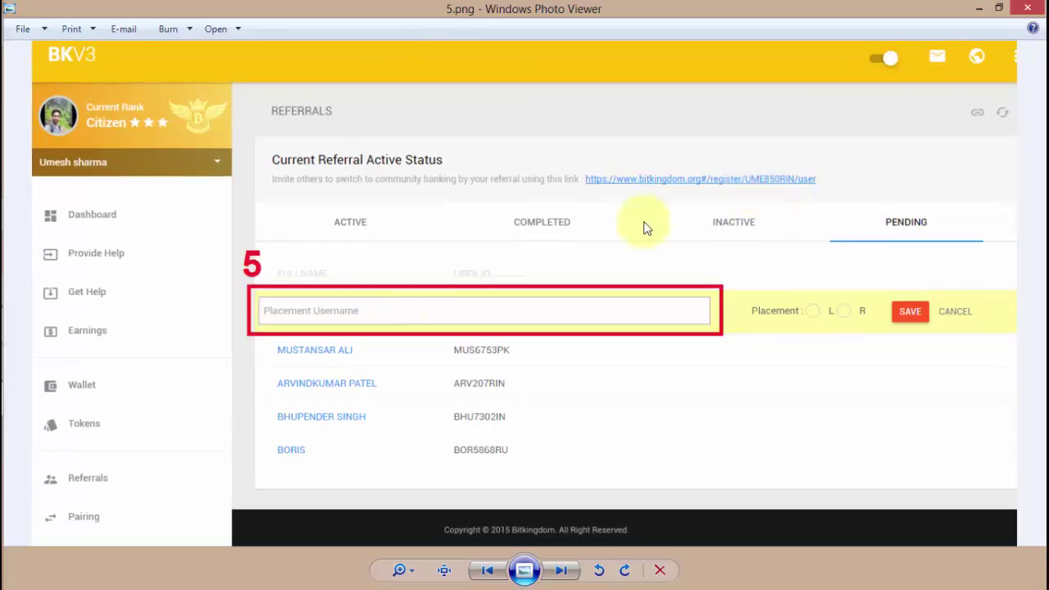
# - Examine 6.png to 9.png, covering the entered placement username, the L or R placement choice and saving
pyautogui.press('Right')
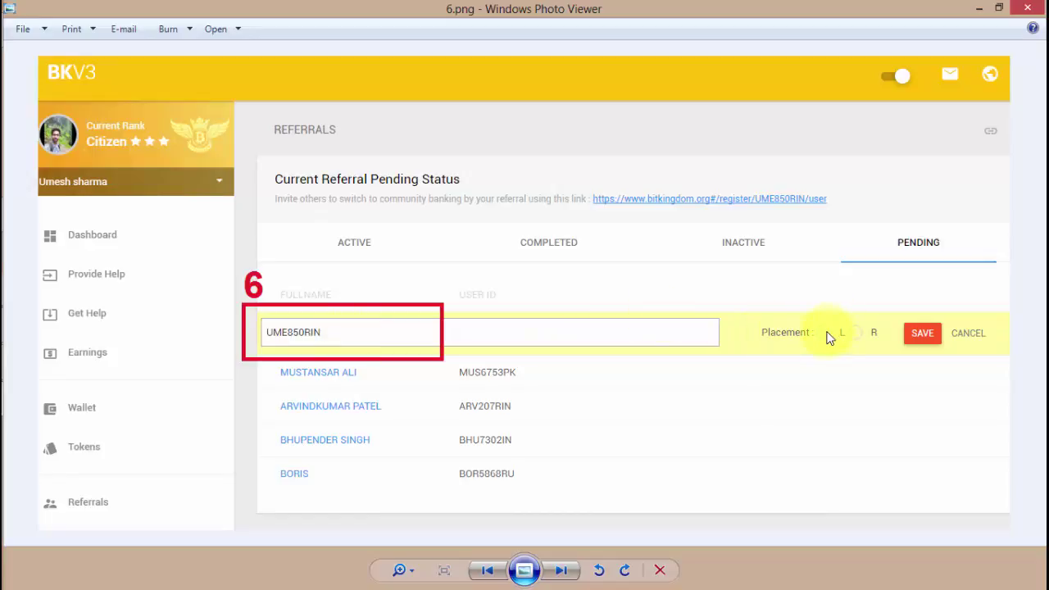
pyautogui.press('Right')
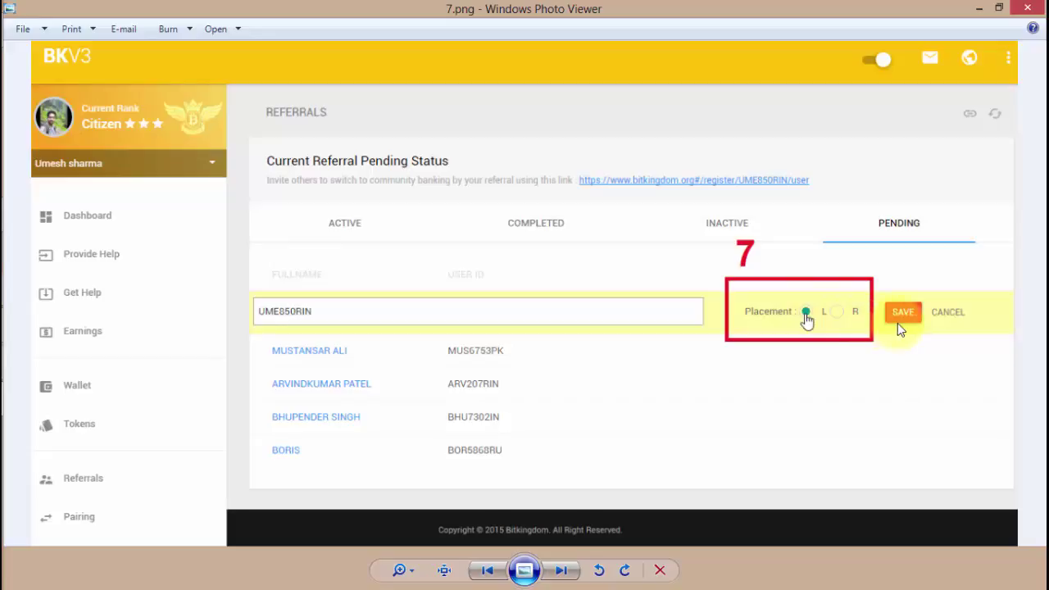
pyautogui.press('Right')
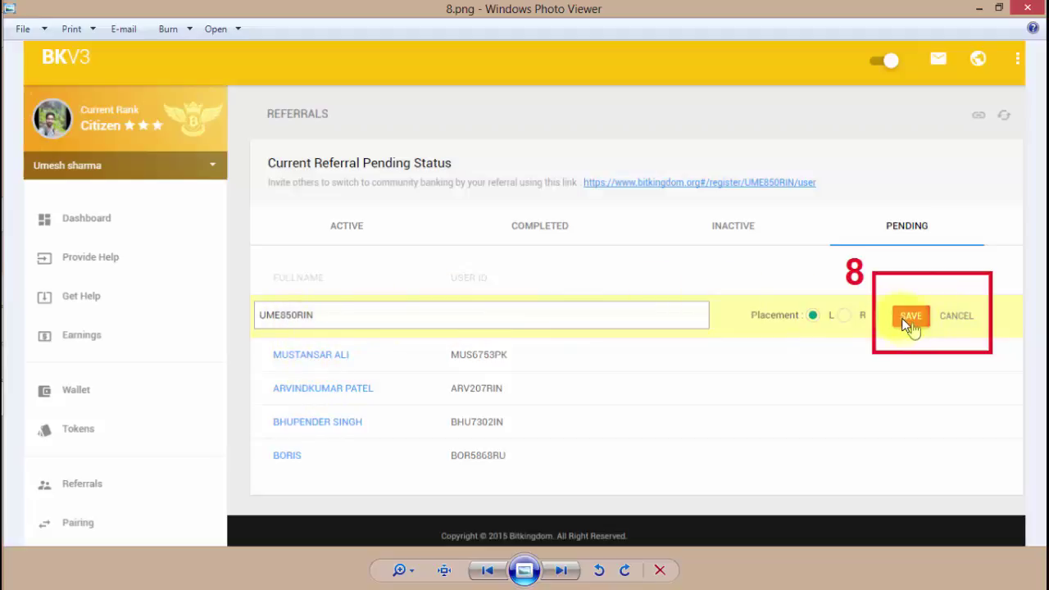
pyautogui.press('Right')
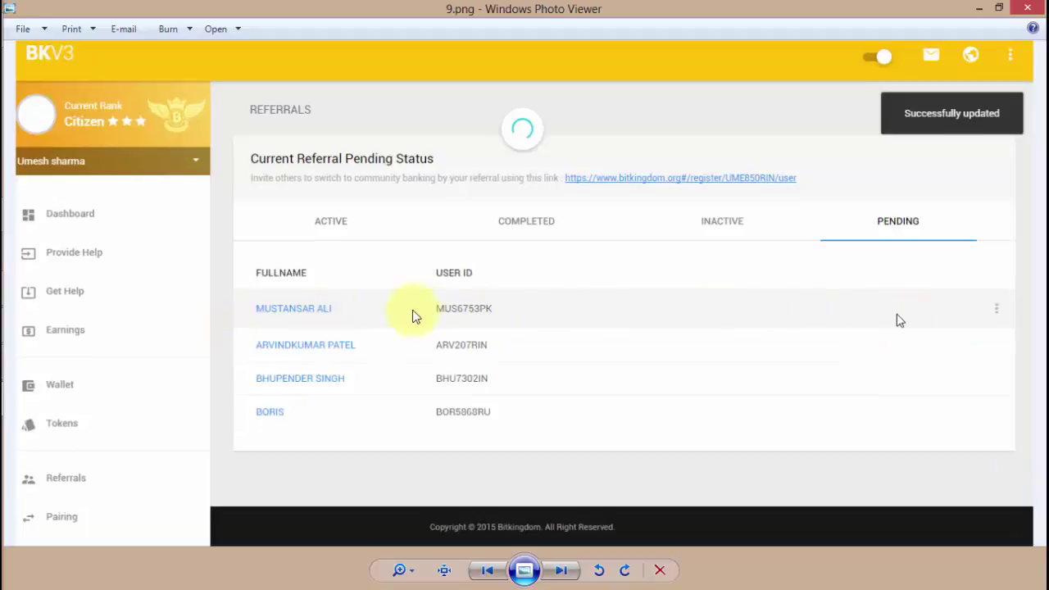
# - Go back through the guide images to 2.png, which highlights the Pending referrals
pyautogui.press('Left')
pyautogui.press('Left')
pyautogui.press('Left')
pyautogui.press('Left')
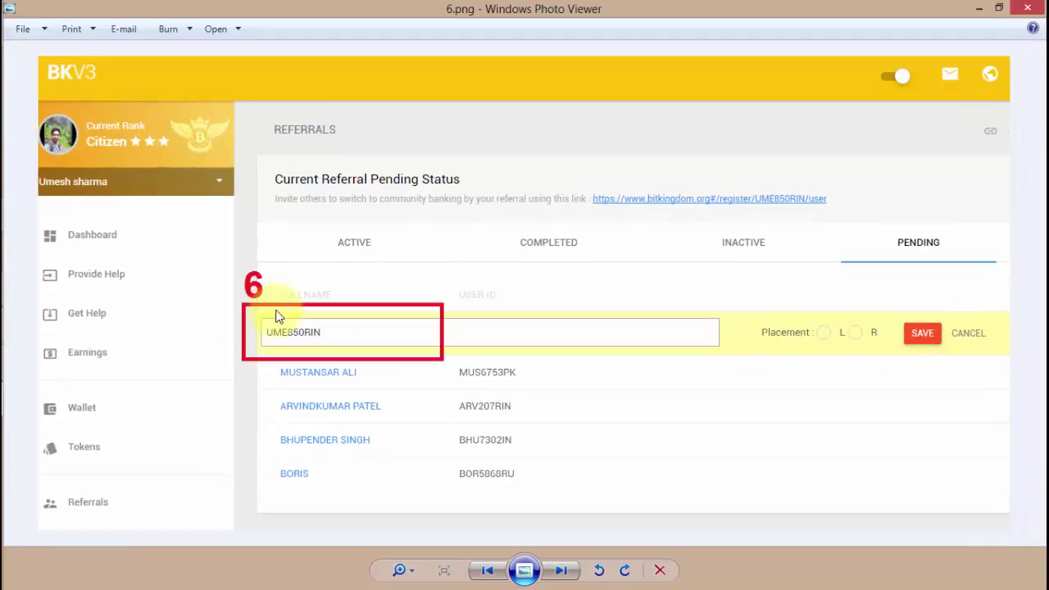
pyautogui.press('Left')
pyautogui.press('Left')
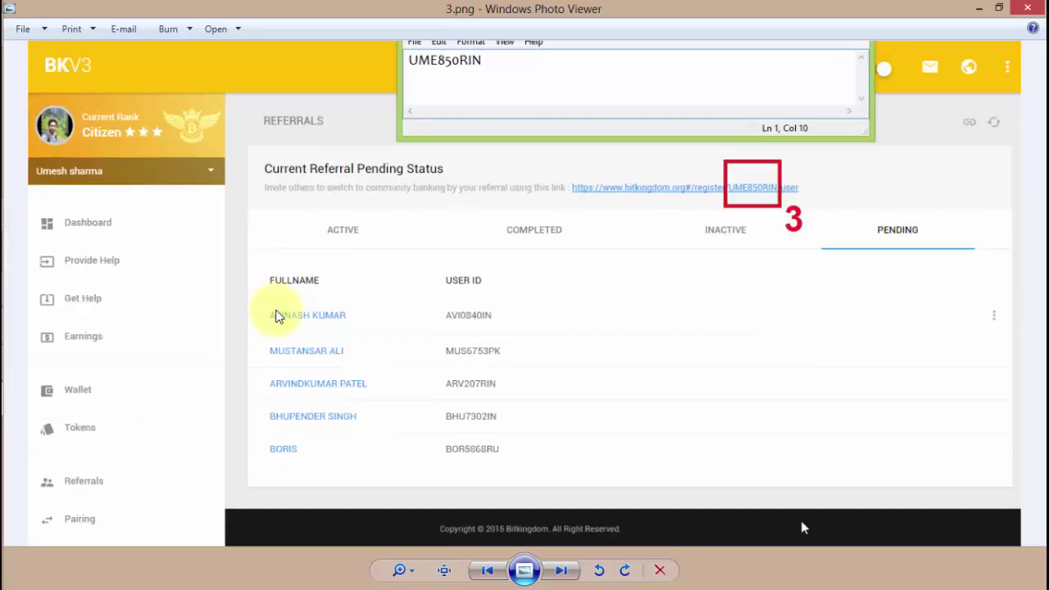
pyautogui.press('Left')
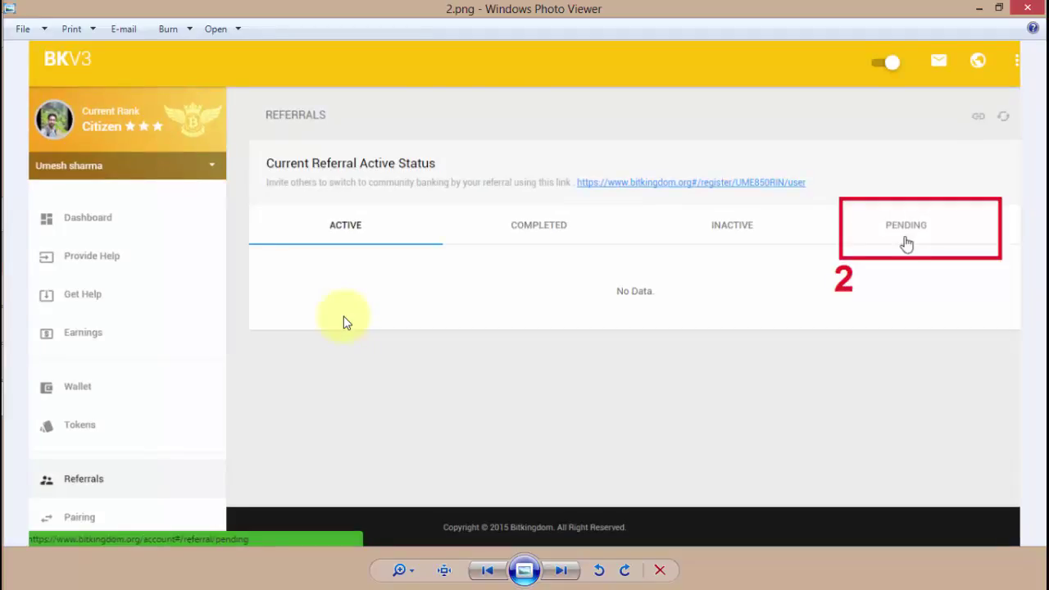
# - Review the whole placement procedure again from 3.png through 9.png
pyautogui.press('Right')
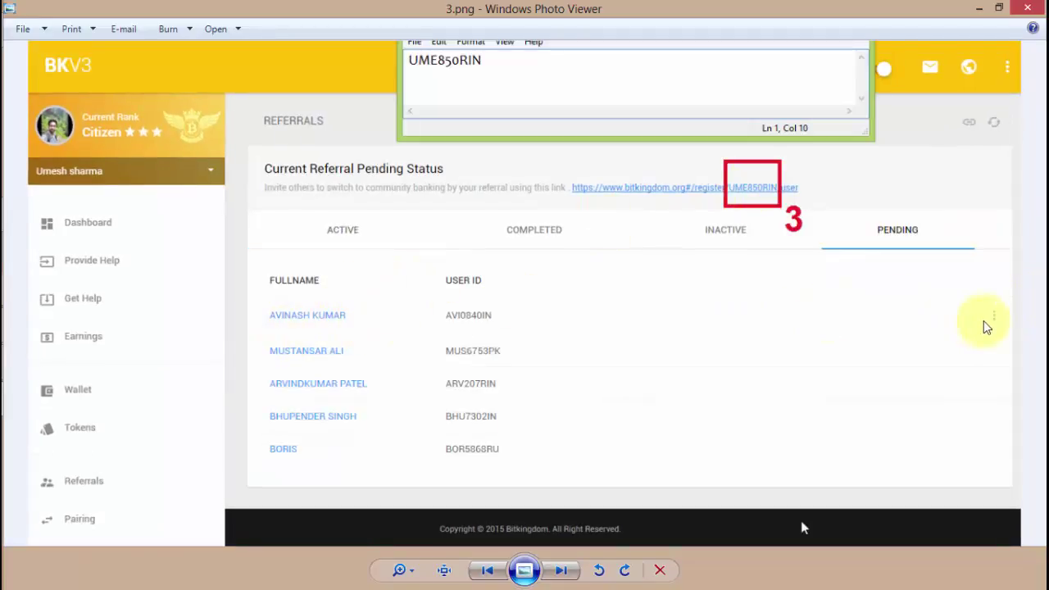
pyautogui.press('Right')
pyautogui.press('Right')
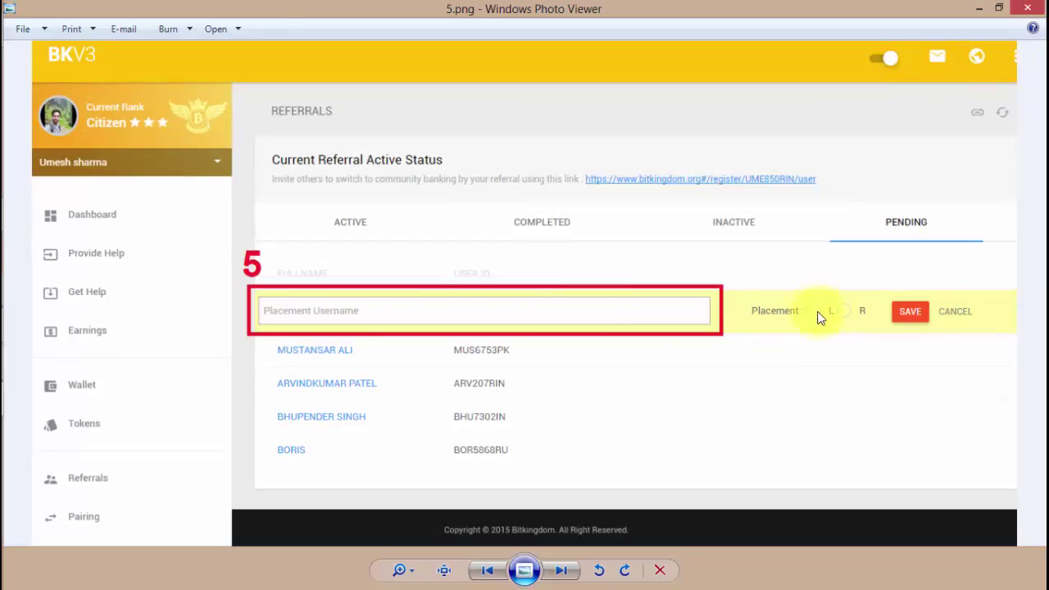
pyautogui.press('Right')
pyautogui.press('Right')
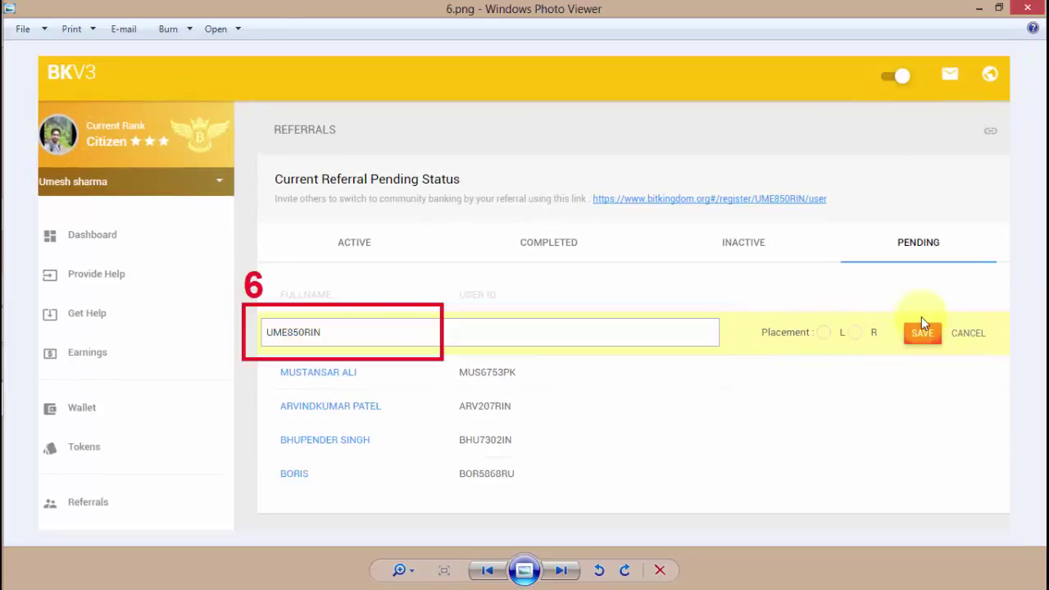
pyautogui.press('Right')
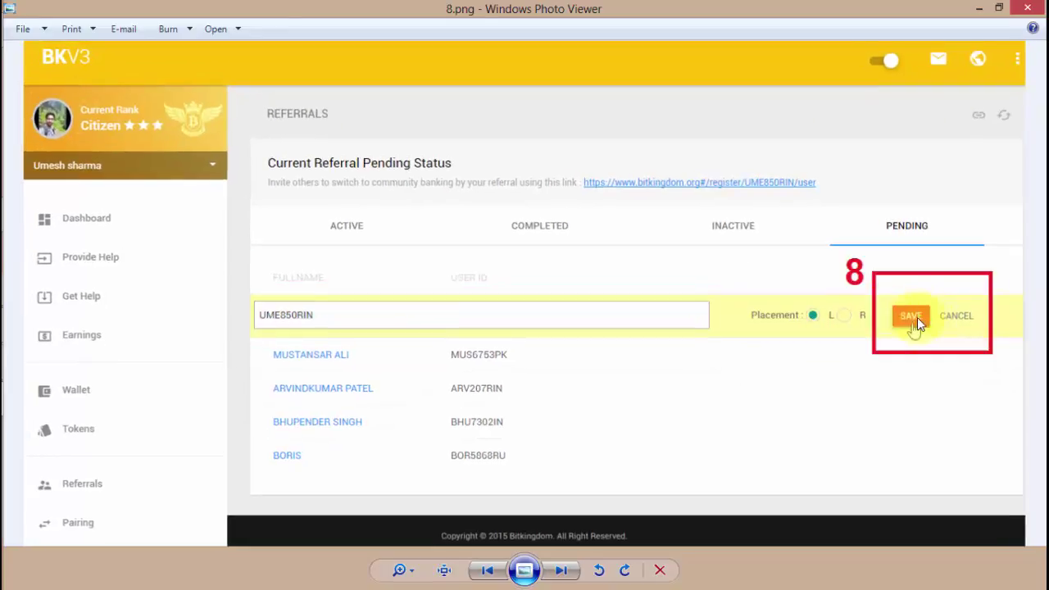
pyautogui.press('Right')
pyautogui.press('Right')
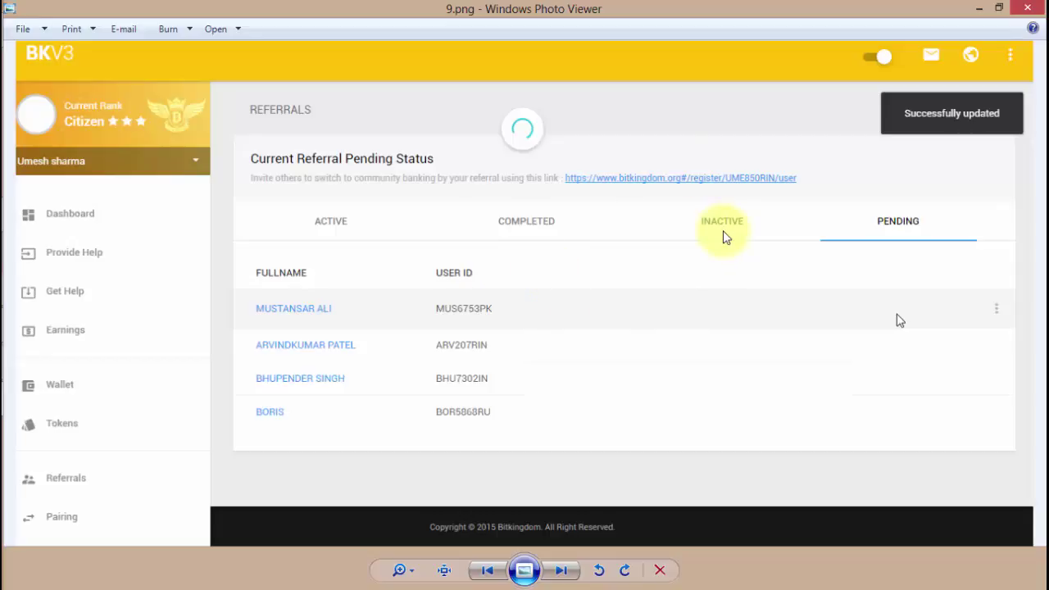
# - Compare the referral in the Inactive list in 10.png with its position in the Downline Tree in 11.png
pyautogui.press('Right')
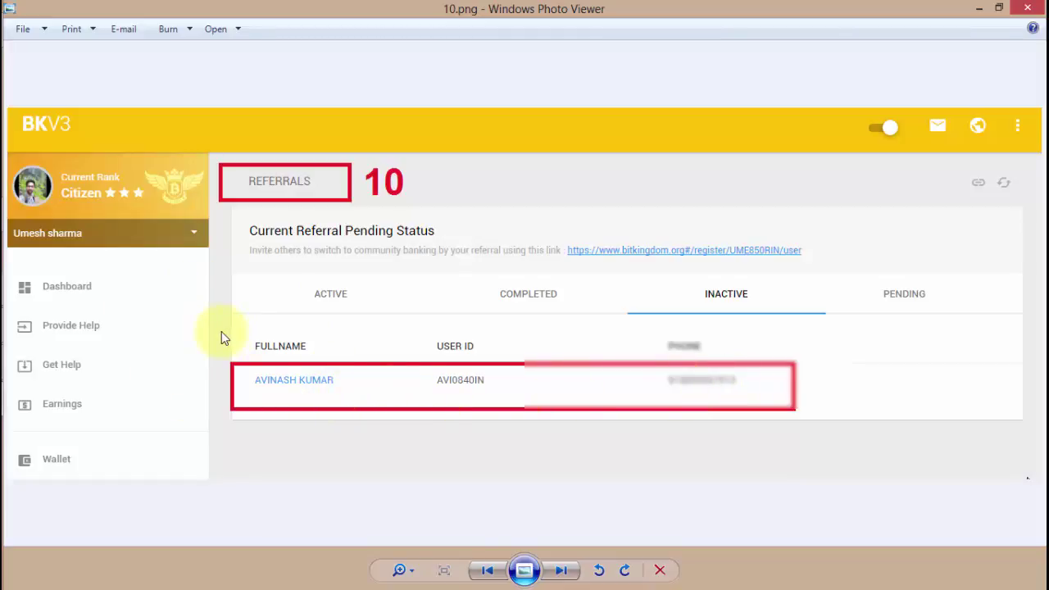
pyautogui.press('Right')
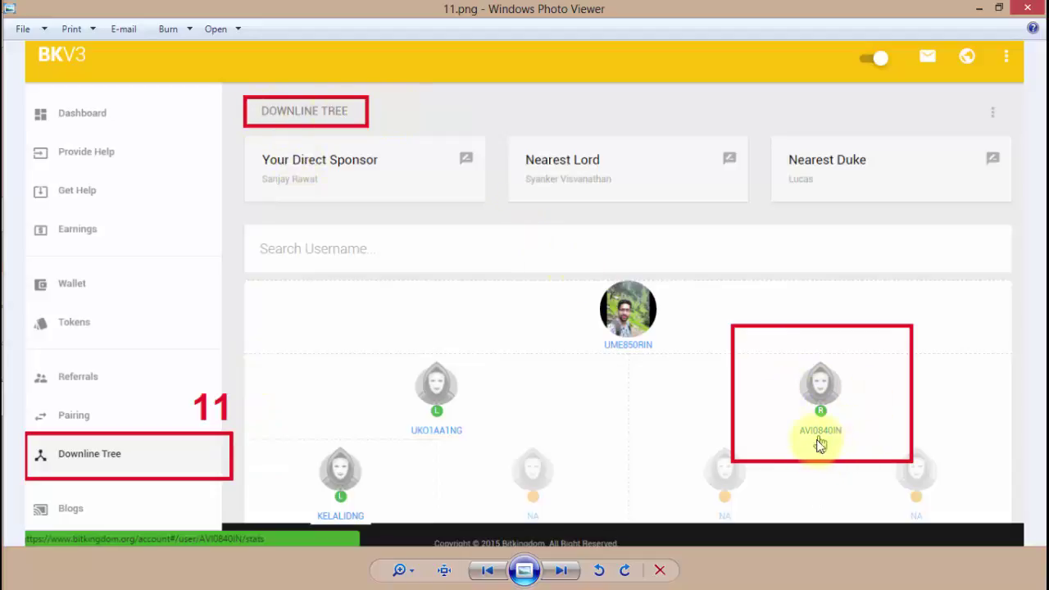
pyautogui.press('Left')
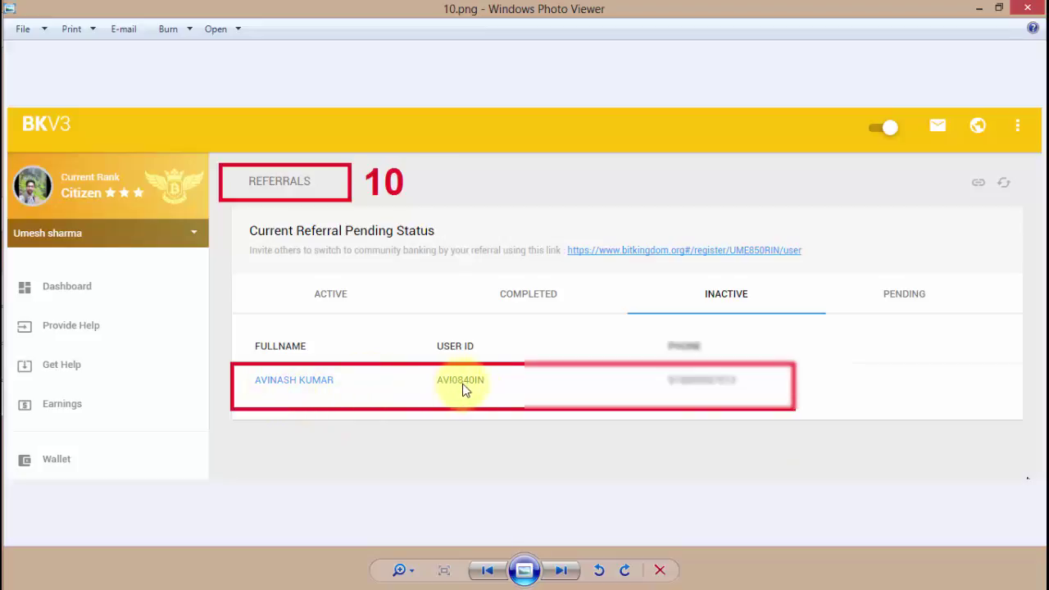
pyautogui.press('Right')
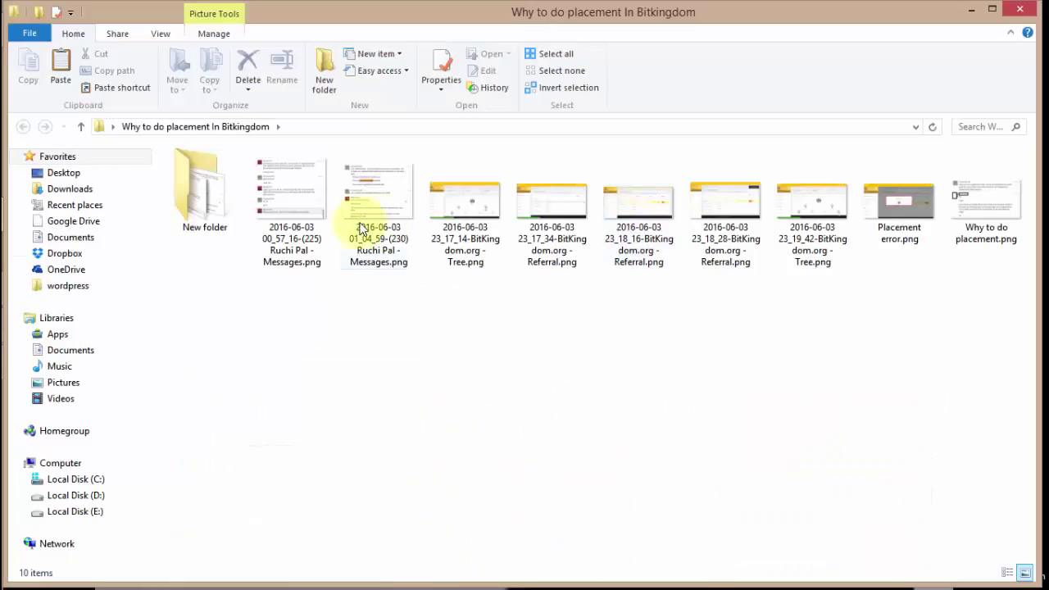
pyautogui.doubleClick(469, 217)
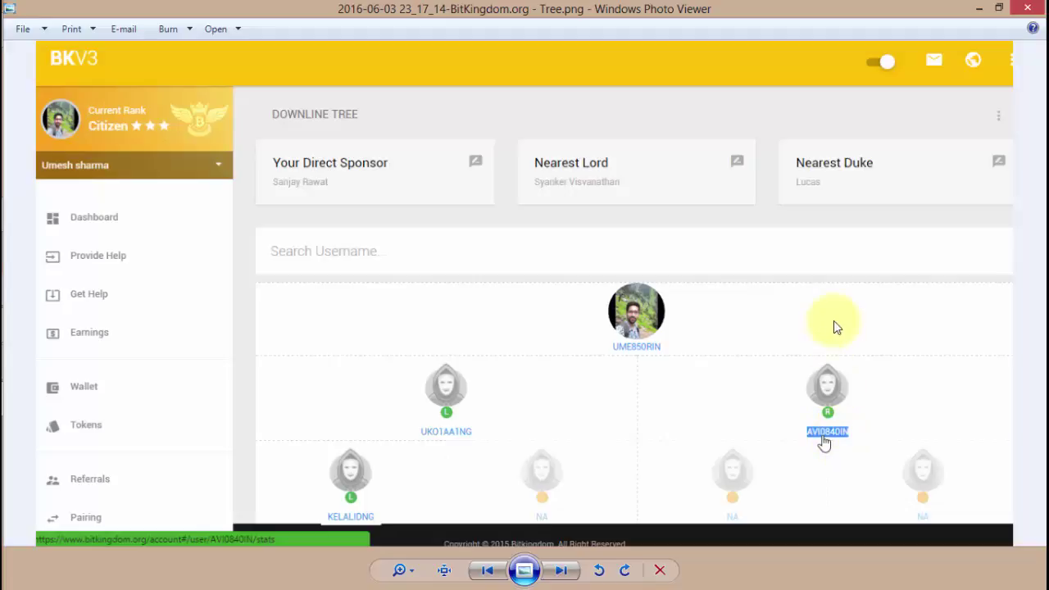
# - Browse forward through the placement screenshots from the 23_17_34 Referral image to "Placement error.png"
pyautogui.press('Right')
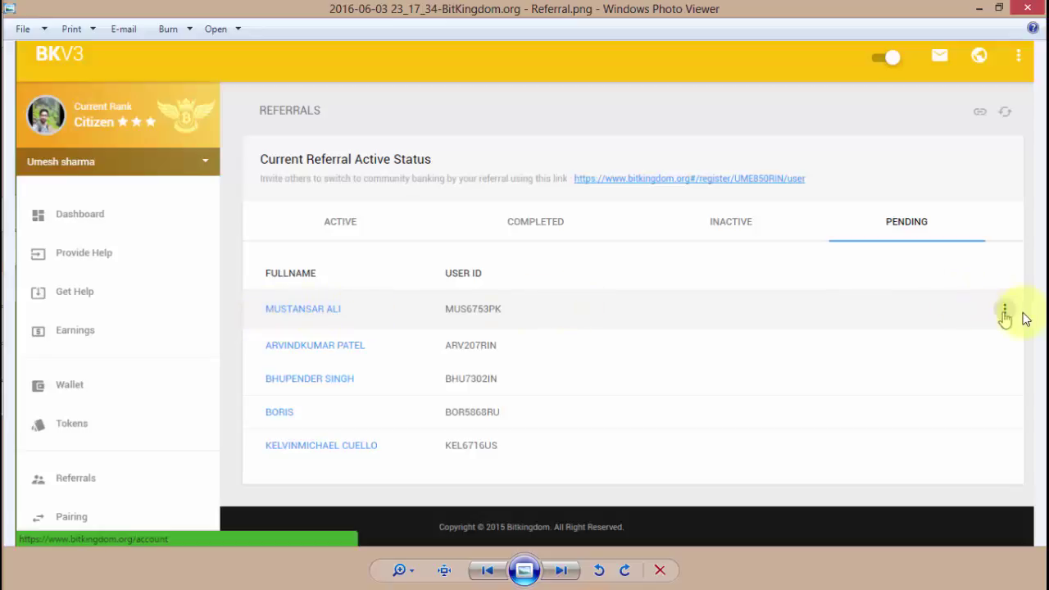
pyautogui.press('Right')
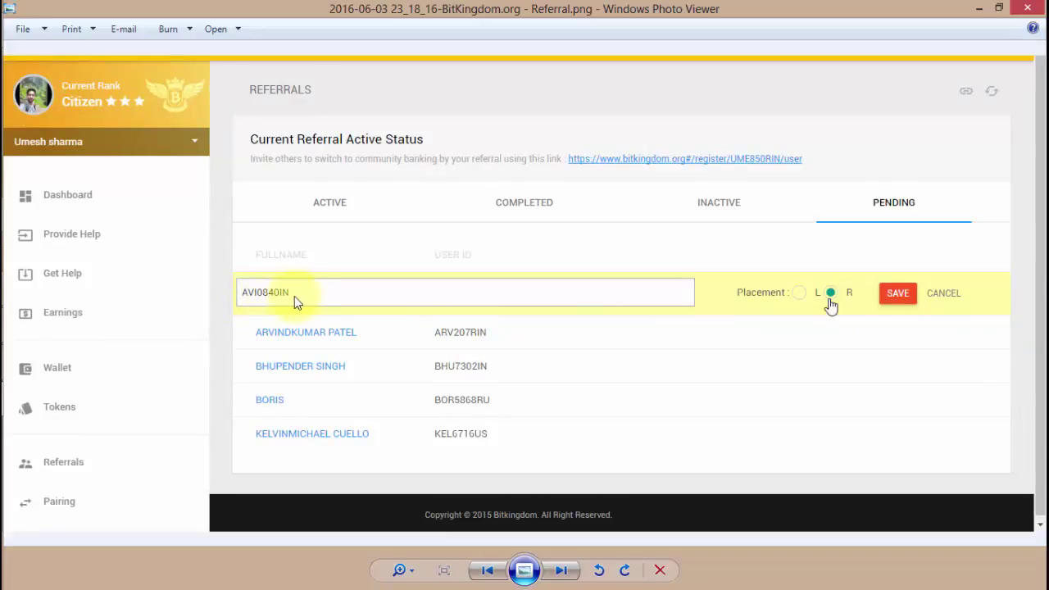
pyautogui.press('Left')
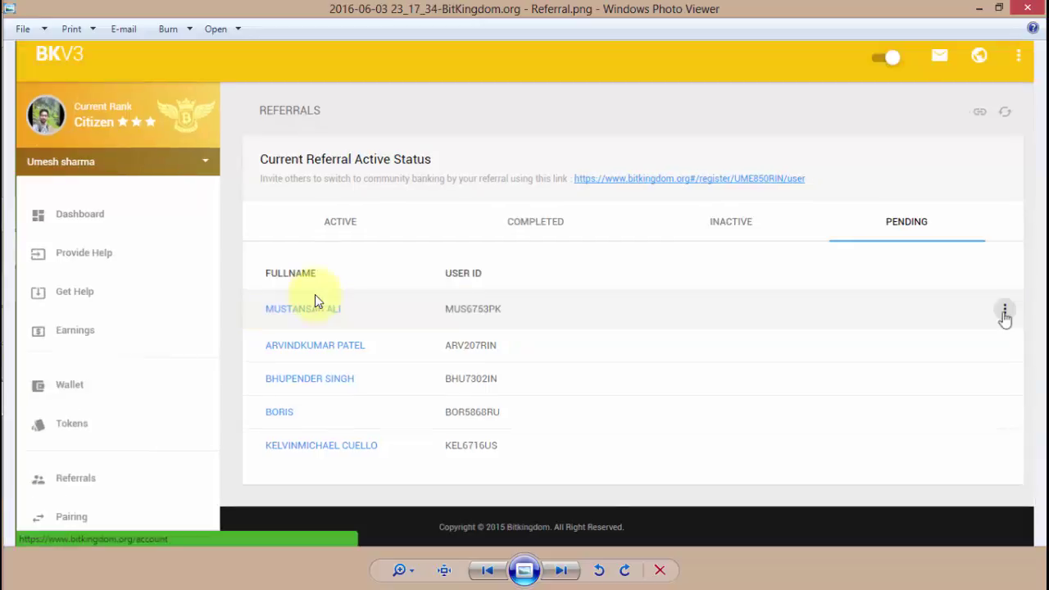
pyautogui.press('Right')
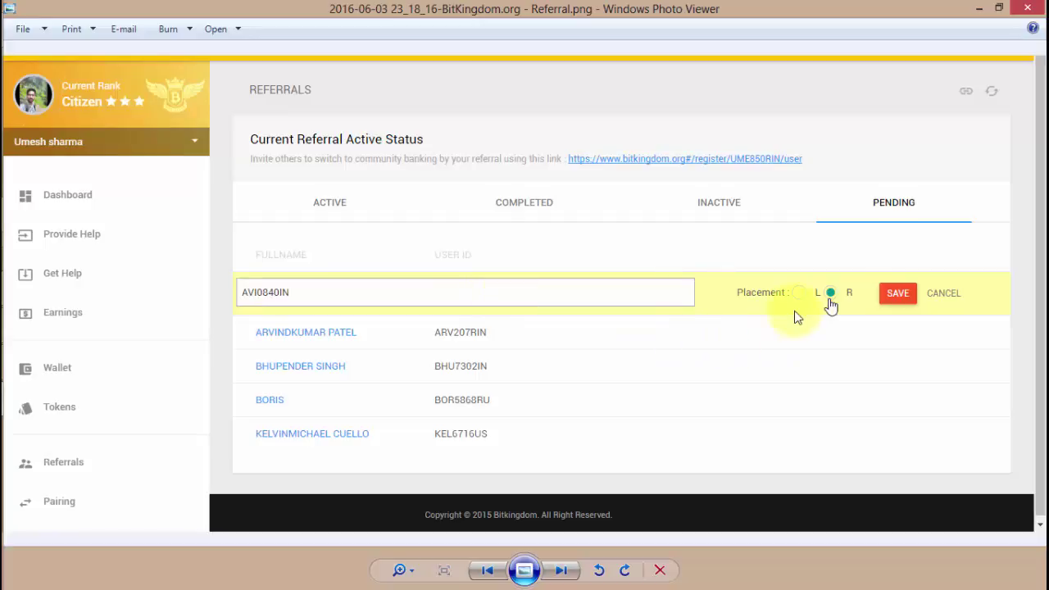
pyautogui.press('Right')
pyautogui.press('Right')
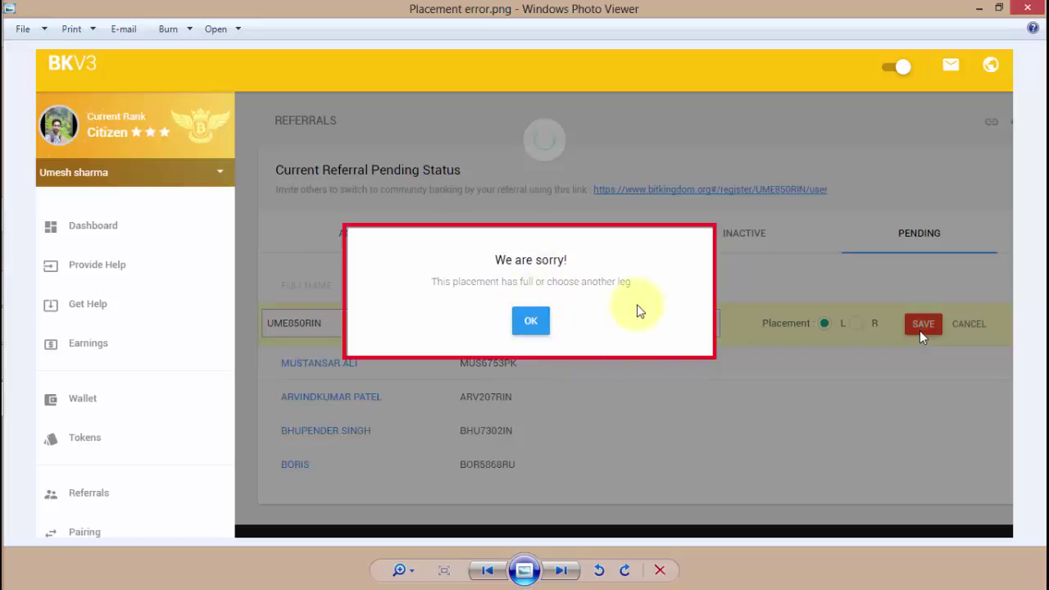
# - Return to the 23_17_34 Referral image and review opening the placement form, filling it in and saving it
pyautogui.press('Left')
pyautogui.press('Left')
pyautogui.press('Left')
pyautogui.press('Left')
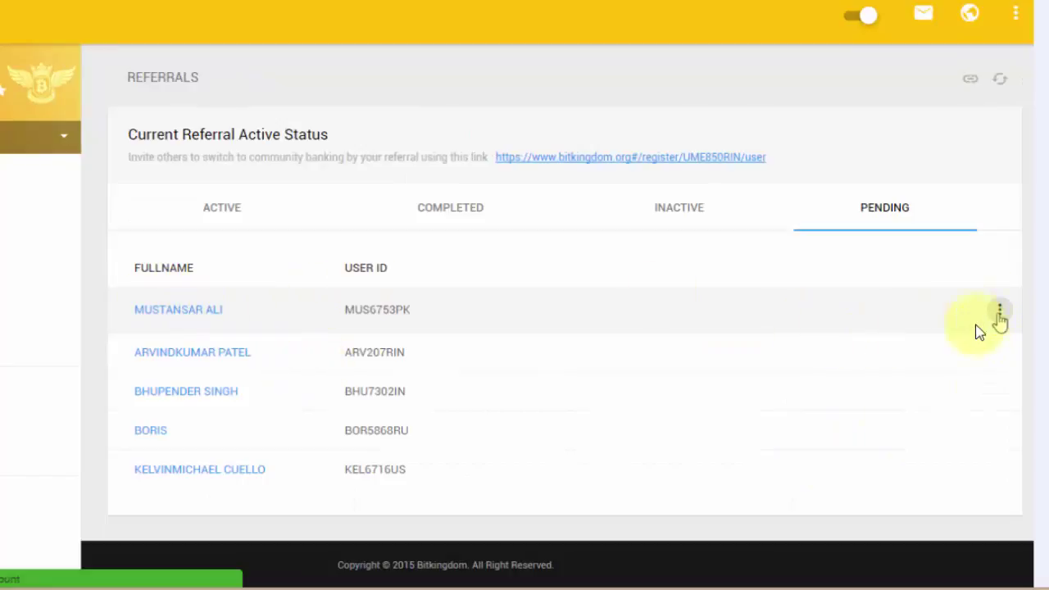
pyautogui.click(1000, 311)
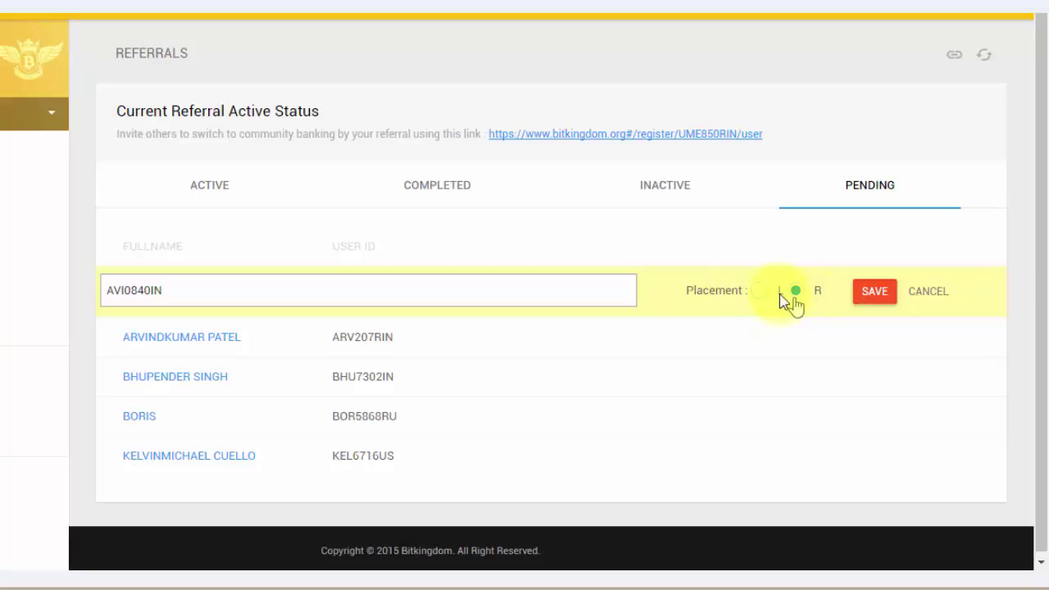
pyautogui.click(873, 292)
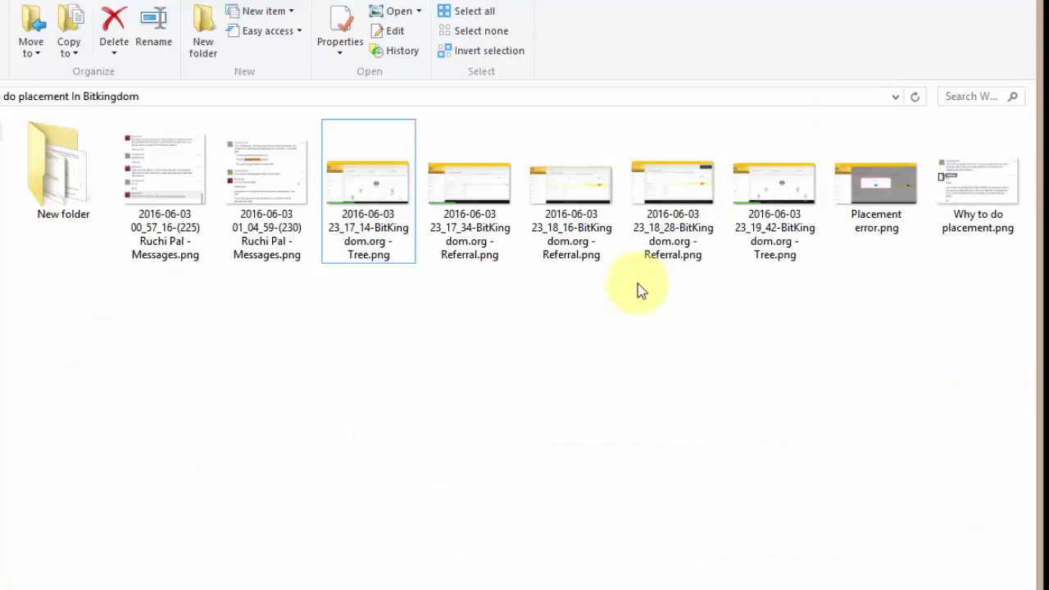
pyautogui.rightClick(381, 283)
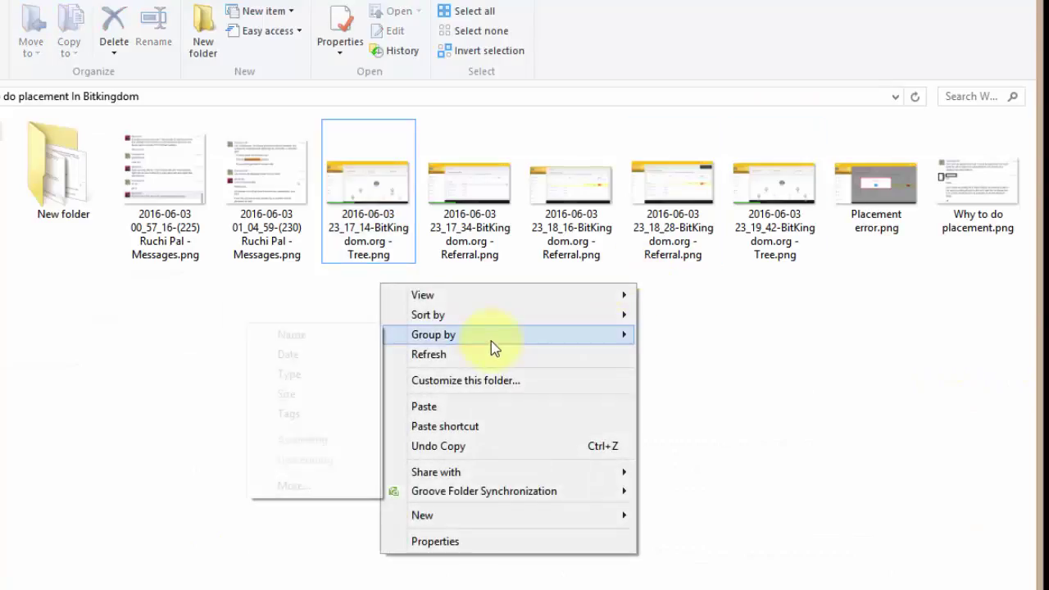
pyautogui.click(491, 353)
pyautogui.rightClick(401, 337)
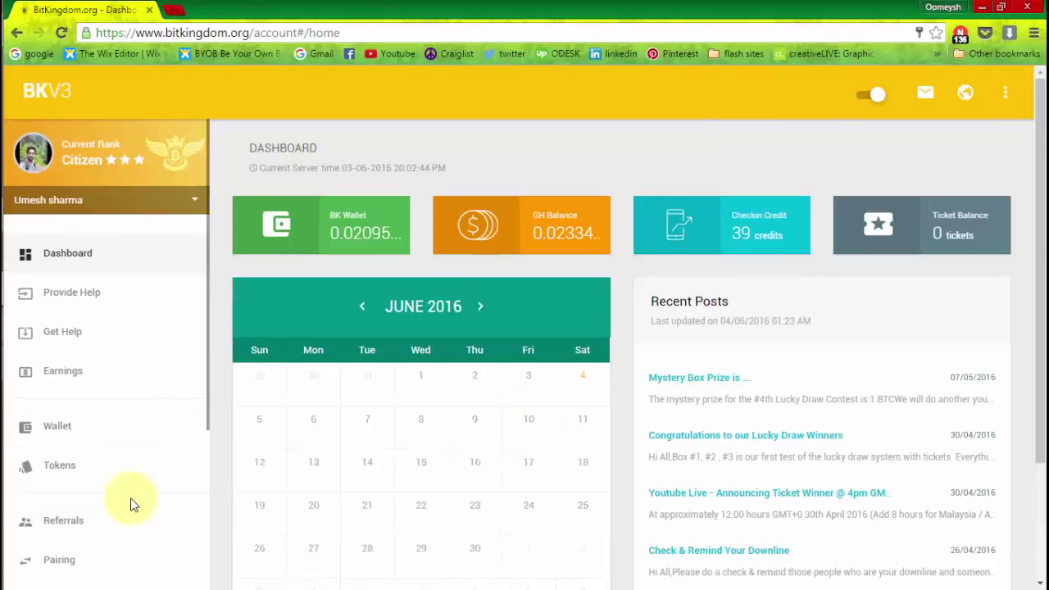
# - Switch to the BitKingdom site in the browser and check the Downline Tree and the Pending referrals
pyautogui.scroll(-1, 131, 504)
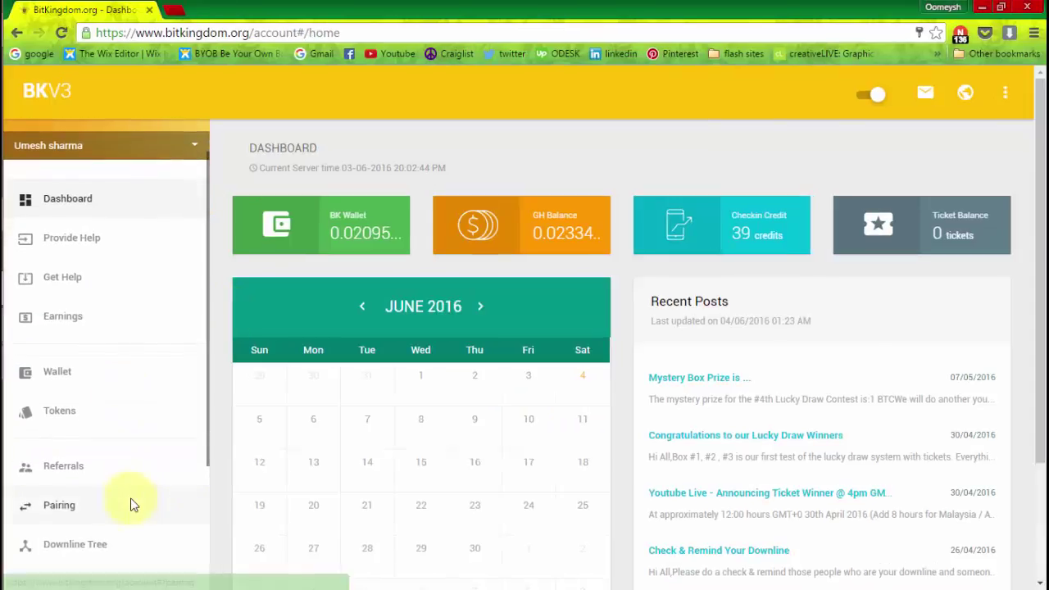
pyautogui.click(104, 536)
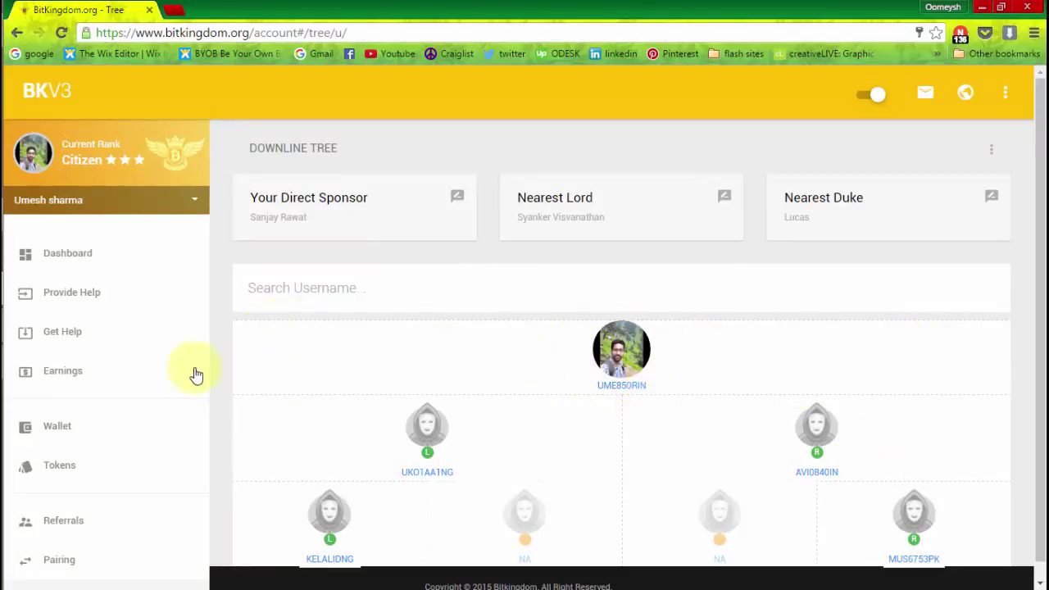
pyautogui.scroll(-1, 160, 455)
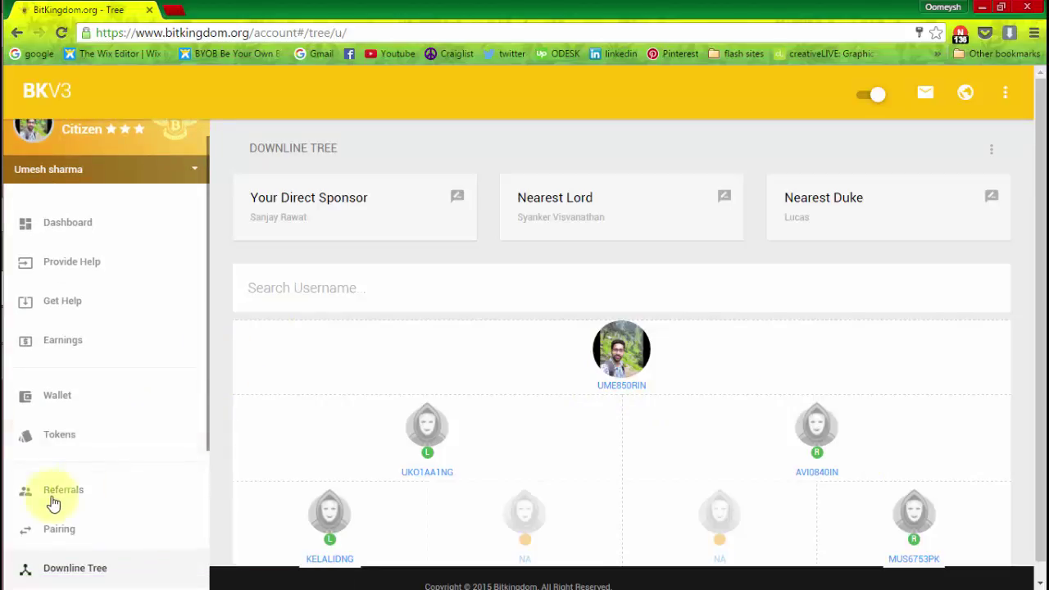
pyautogui.click(59, 496)
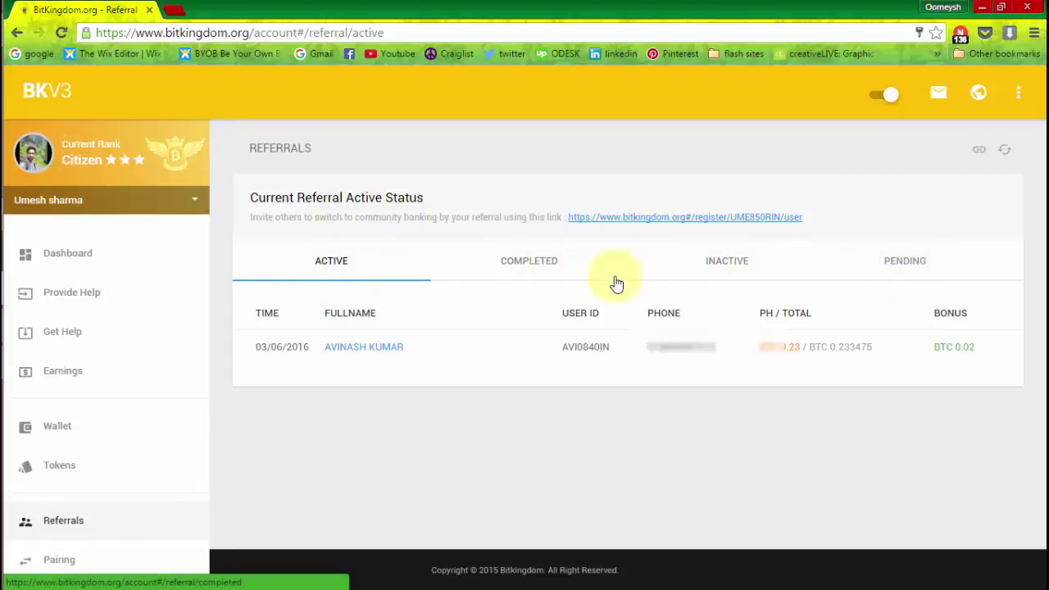
pyautogui.click(893, 272)
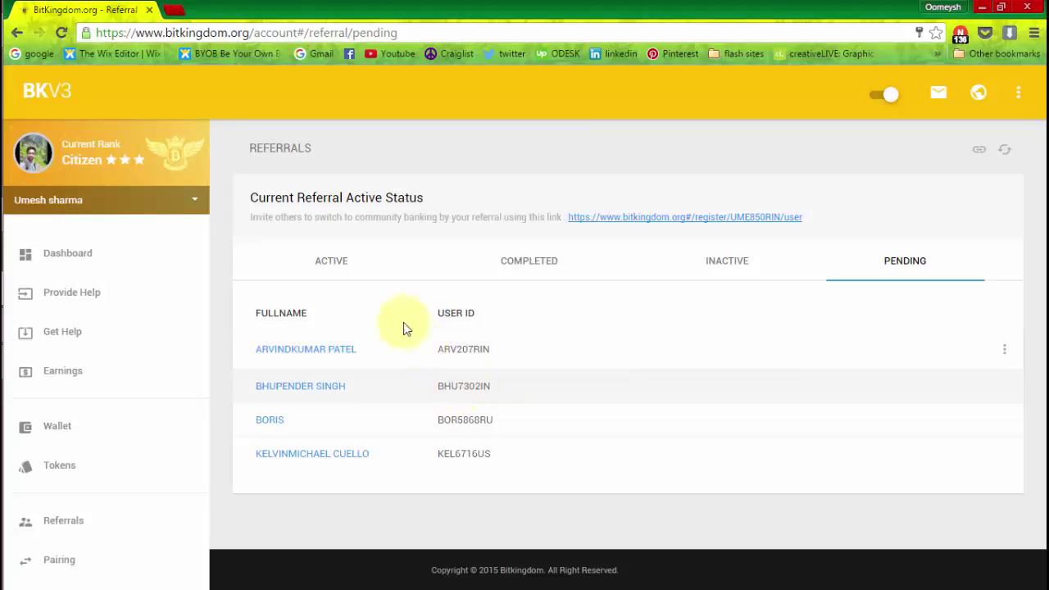
# - Review the Active, Completed and Inactive referral lists and return to the Pending list
pyautogui.click(342, 264)
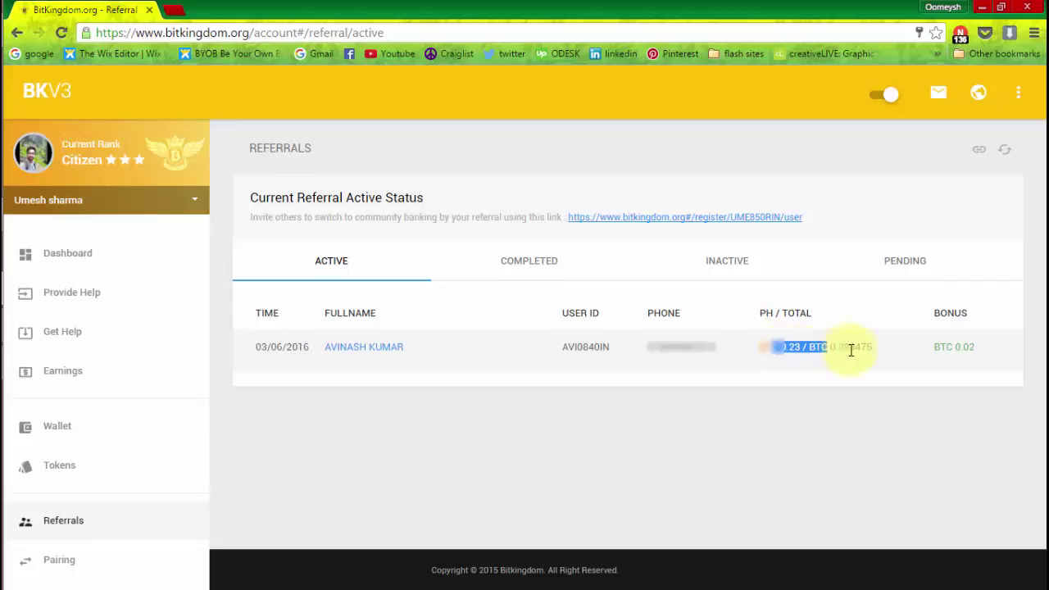
pyautogui.click(900, 423)
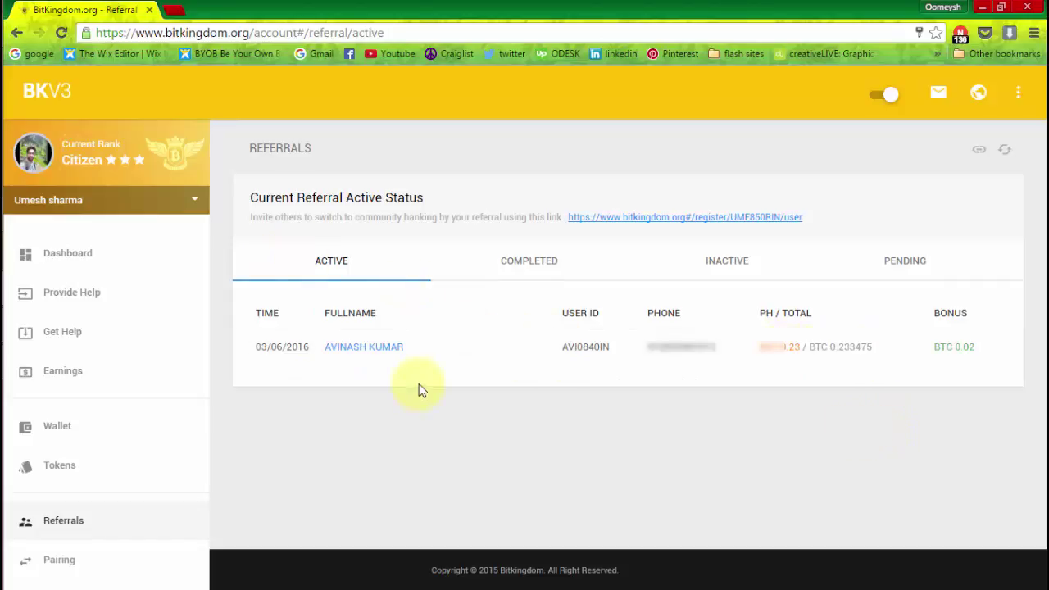
pyautogui.click(537, 260)
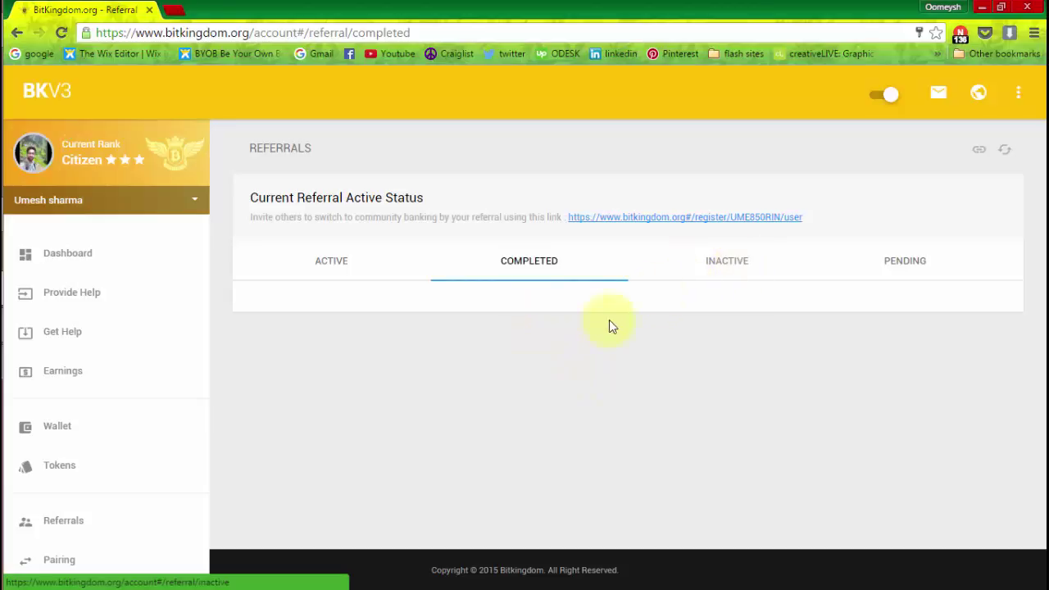
pyautogui.click(695, 274)
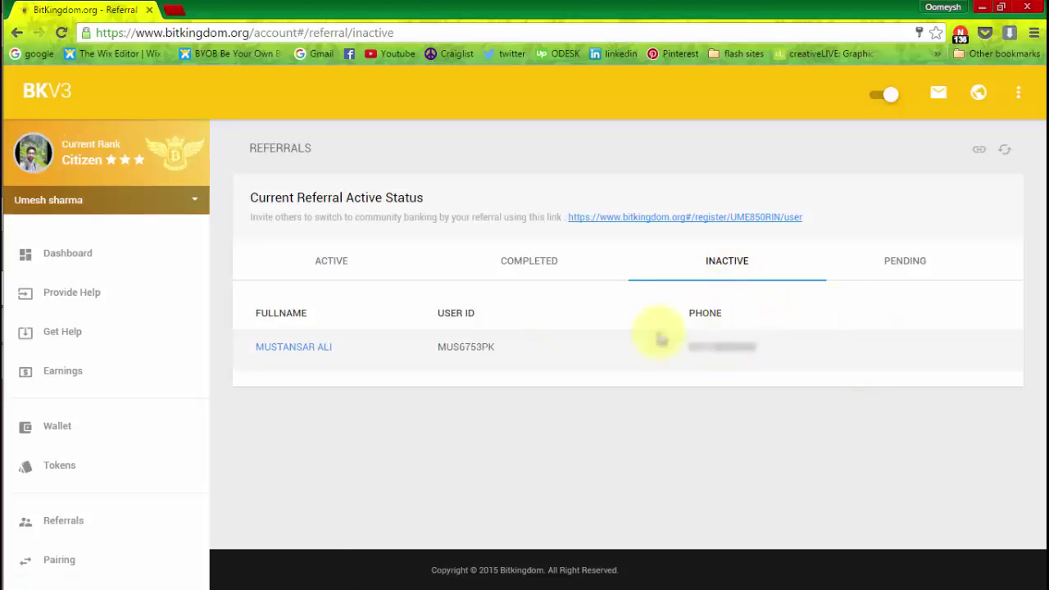
pyautogui.click(930, 263)
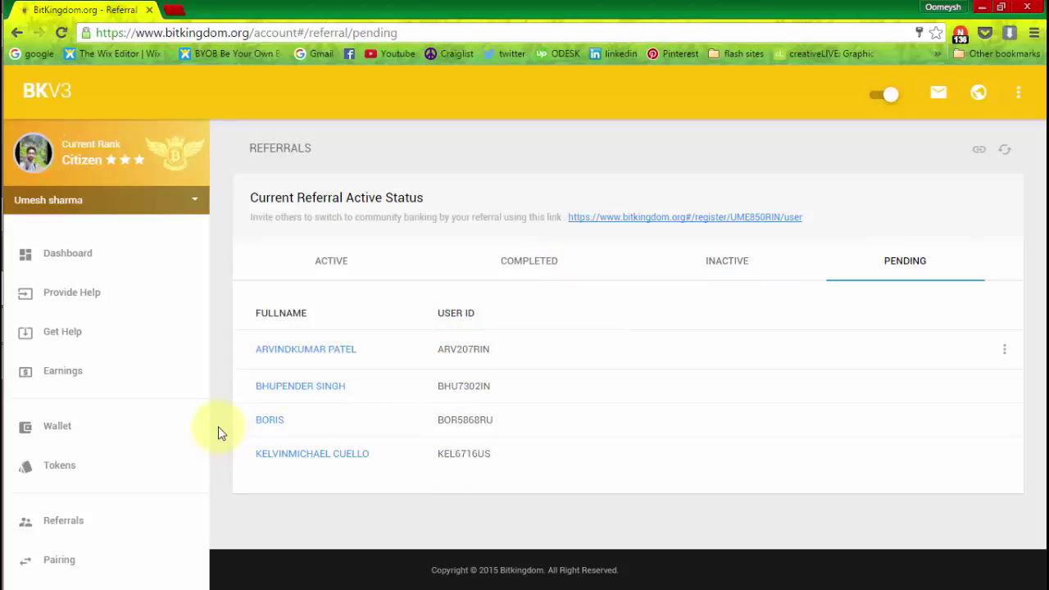
# - Reopen the Pending referrals by way of the Dashboard and inspect the first referral's placement form without saving
pyautogui.click(106, 270)
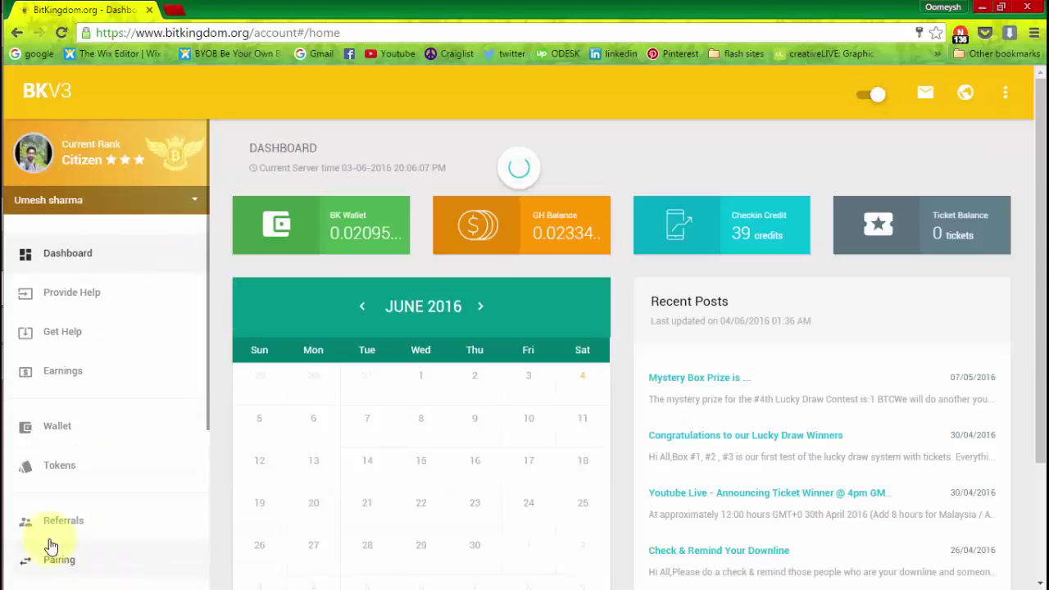
pyautogui.click(93, 524)
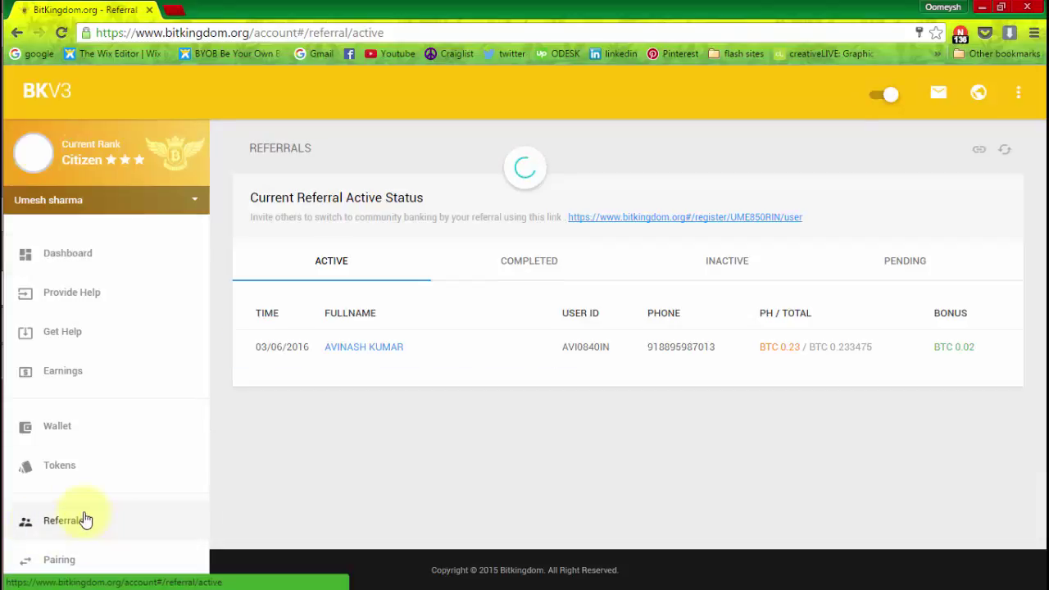
pyautogui.click(923, 269)
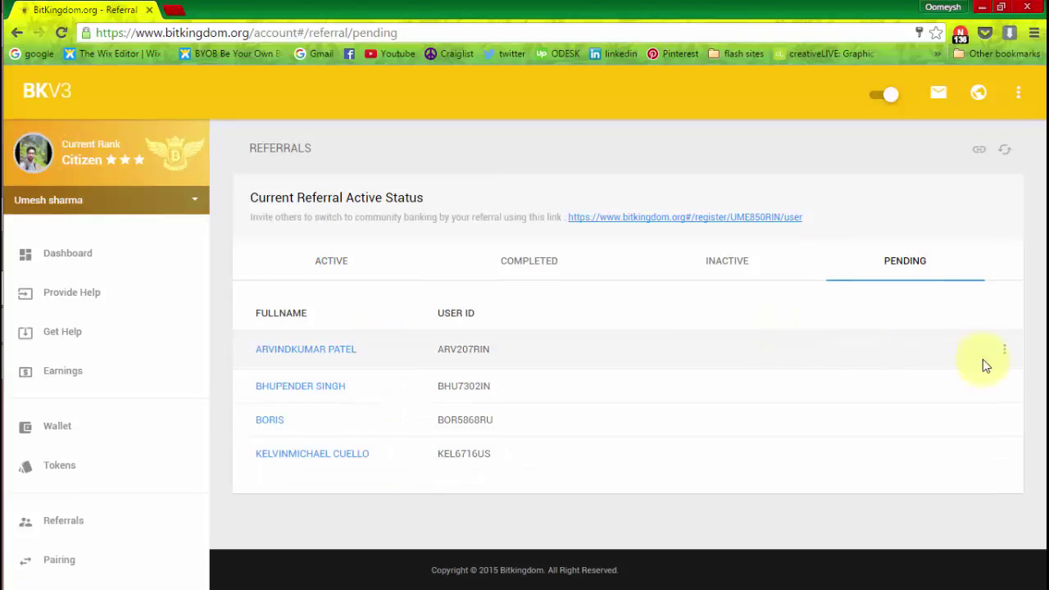
pyautogui.click(1006, 354)
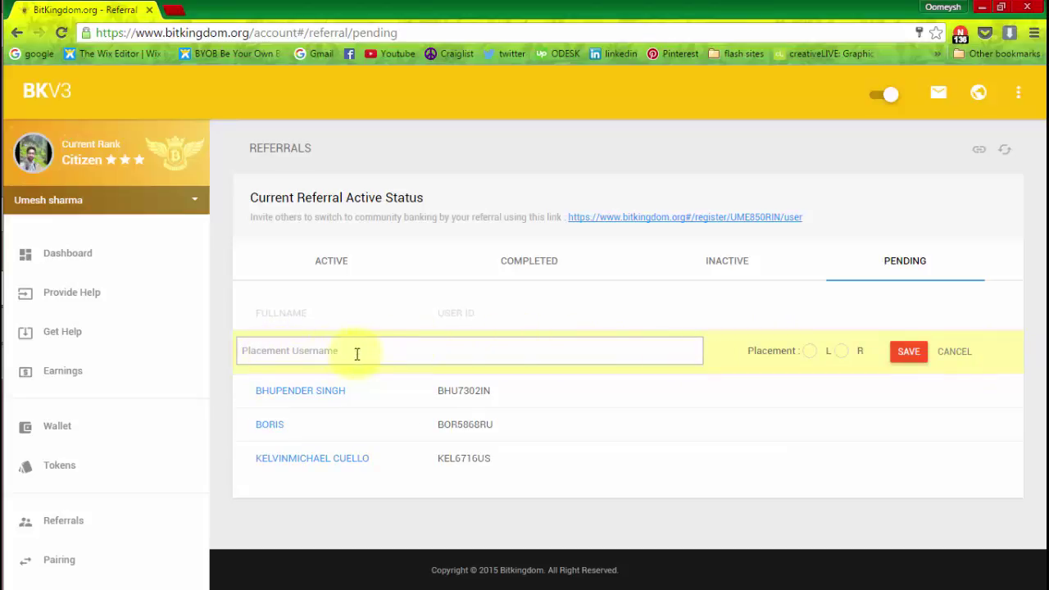
pyautogui.click(957, 352)
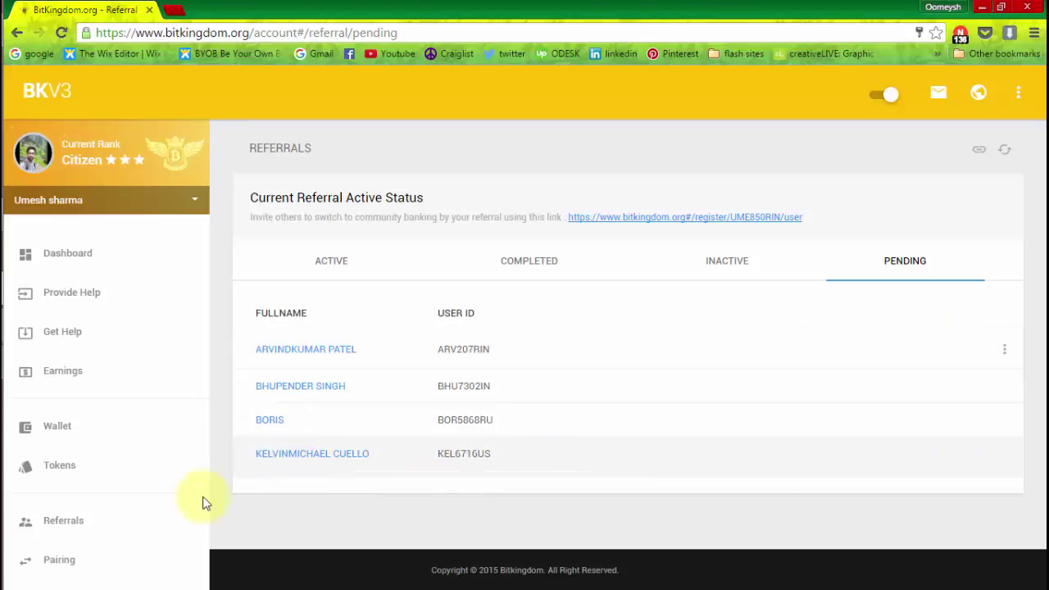
# - Copy the username of the member directly below the root in the right leg of the Downline Tree
pyautogui.scroll(-1, 134, 475)
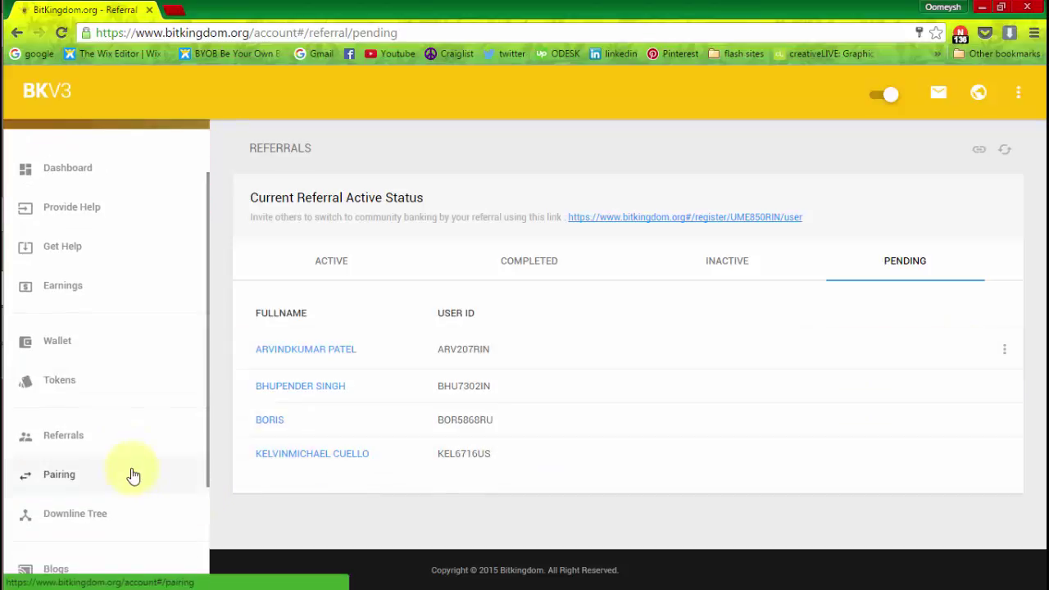
pyautogui.click(115, 516)
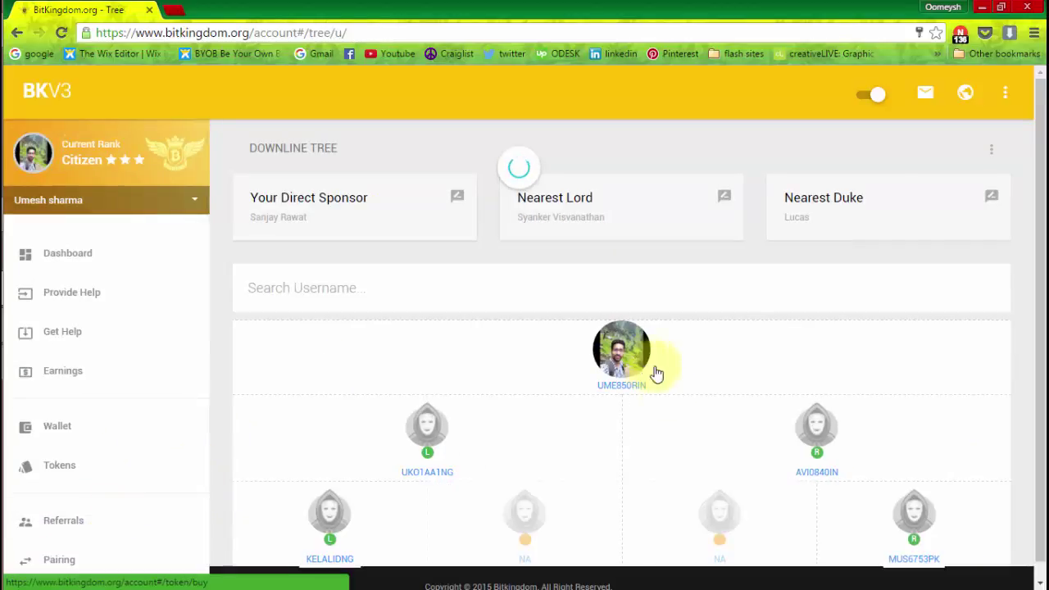
pyautogui.scroll(-1, 648, 383)
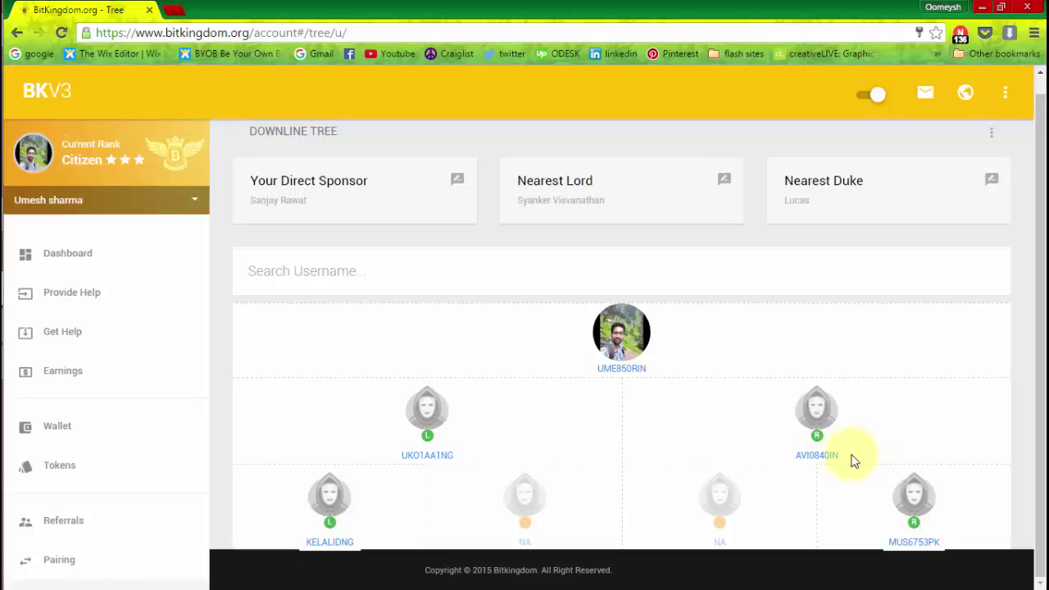
pyautogui.moveTo(845, 456); pyautogui.dragTo(799, 465)
pyautogui.hotkey('ctrl', 'c')
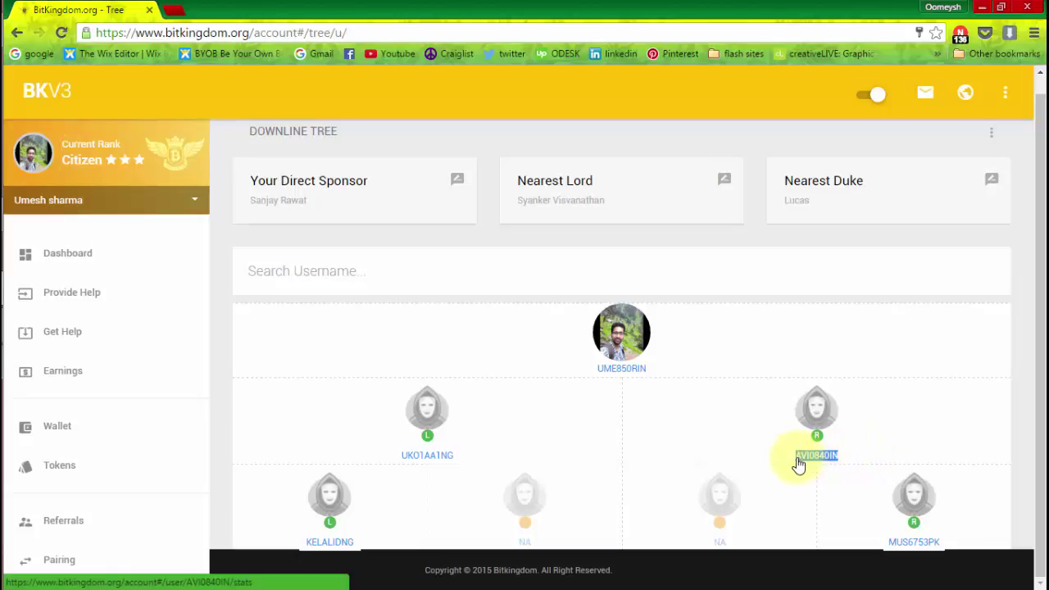
pyautogui.click(735, 331)
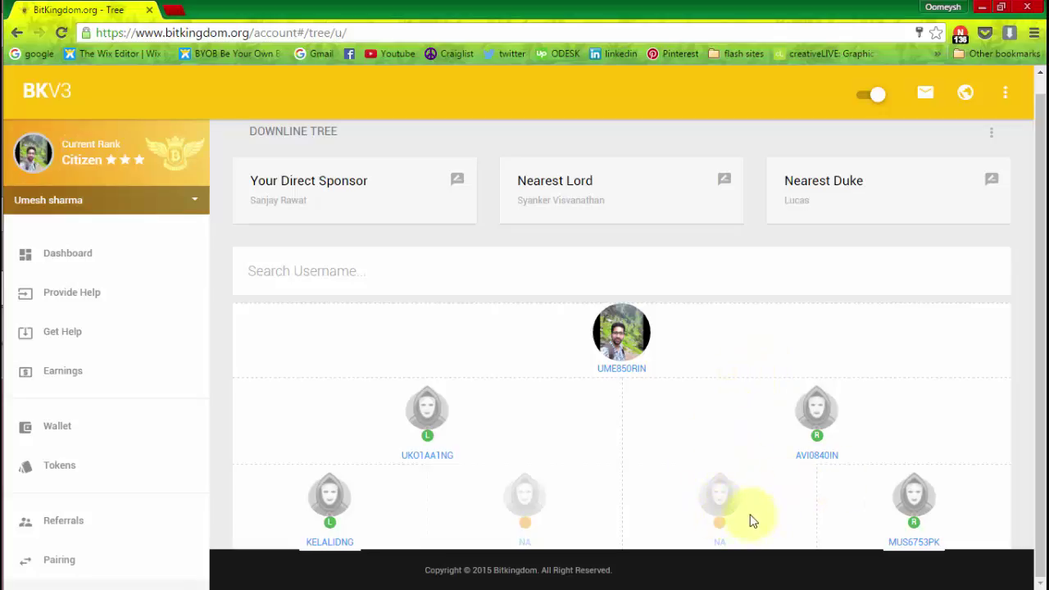
# - Return to the Referrals page and paste the copied placement username into an empty Notepad document
pyautogui.click(85, 523)
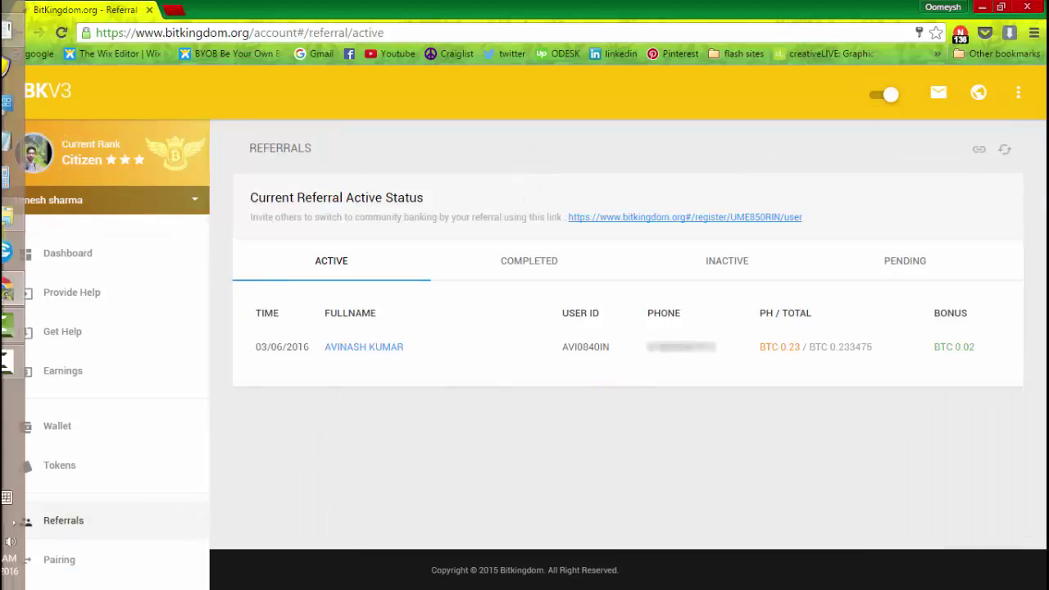
pyautogui.moveTo(29, 193)
pyautogui.click(28, 141)
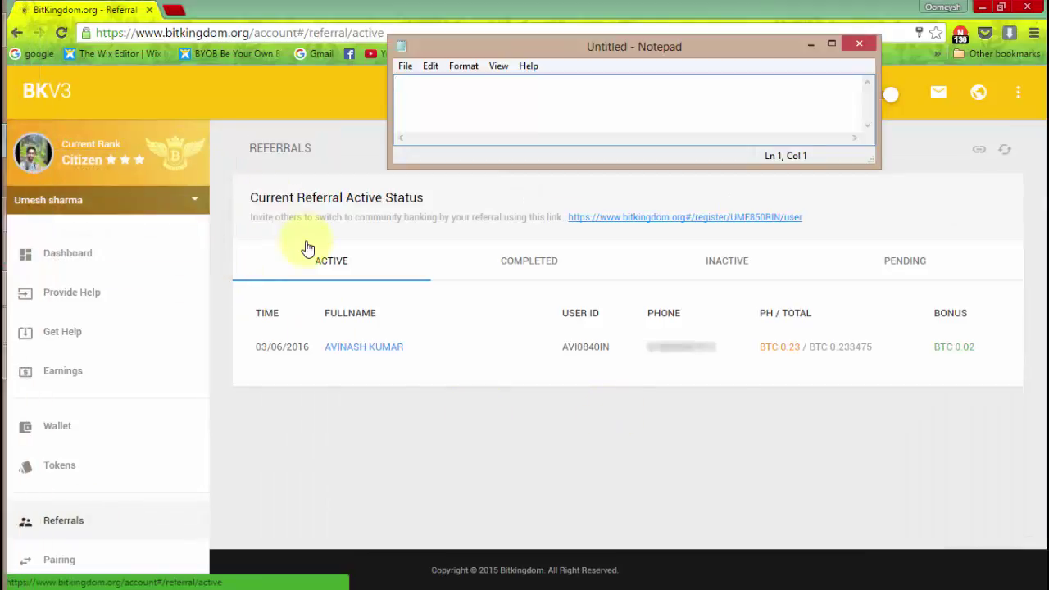
pyautogui.hotkey('ctrl', 'v')
pyautogui.moveTo(460, 86); pyautogui.dragTo(393, 86)
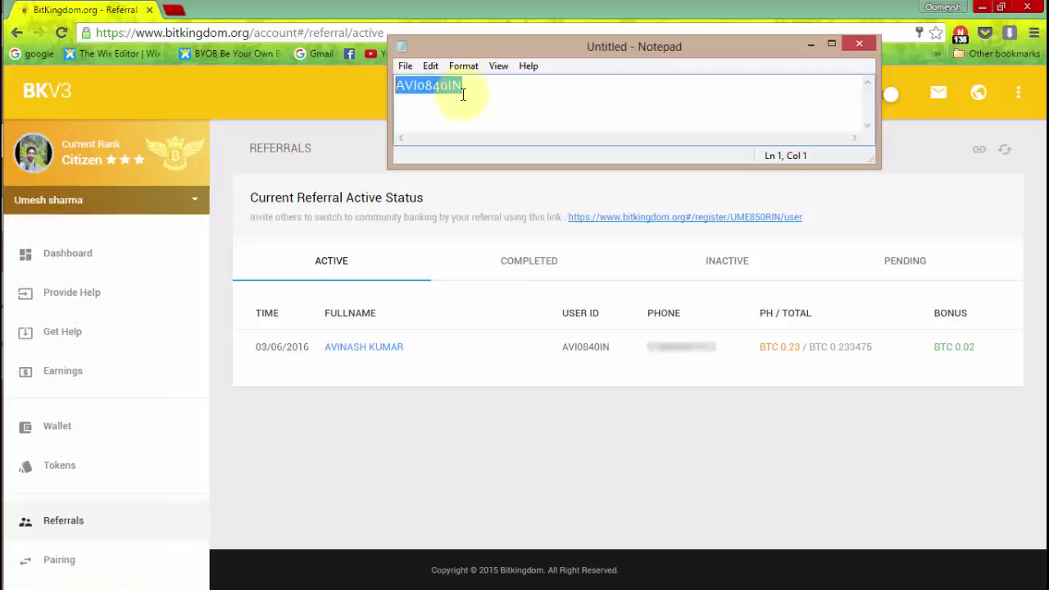
# - Open the placement form of the first Pending referral and save its placement in the downline
pyautogui.click(668, 399)
pyautogui.click(937, 264)
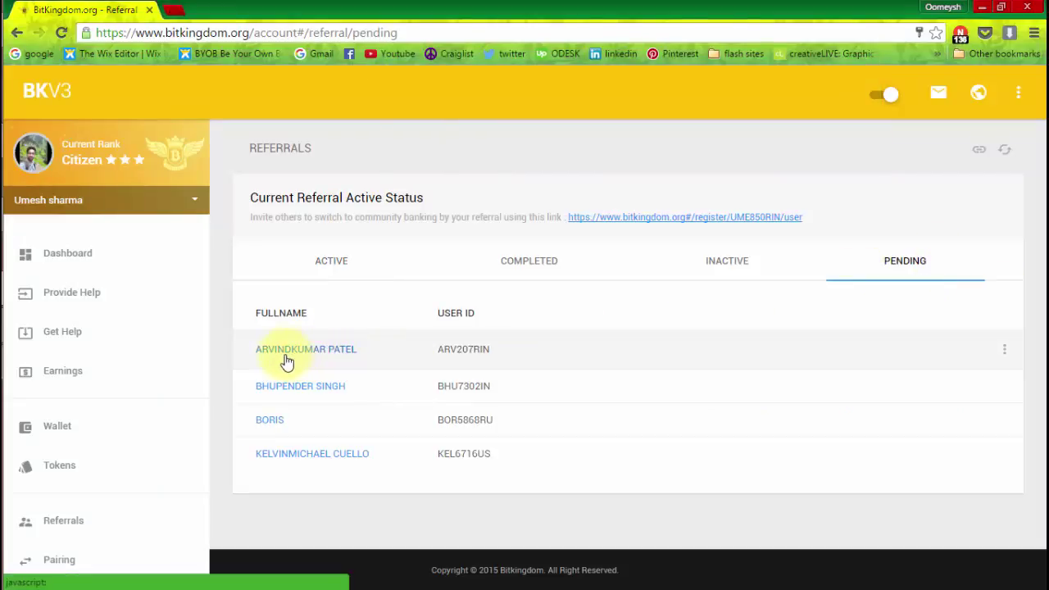
pyautogui.click(1005, 350)
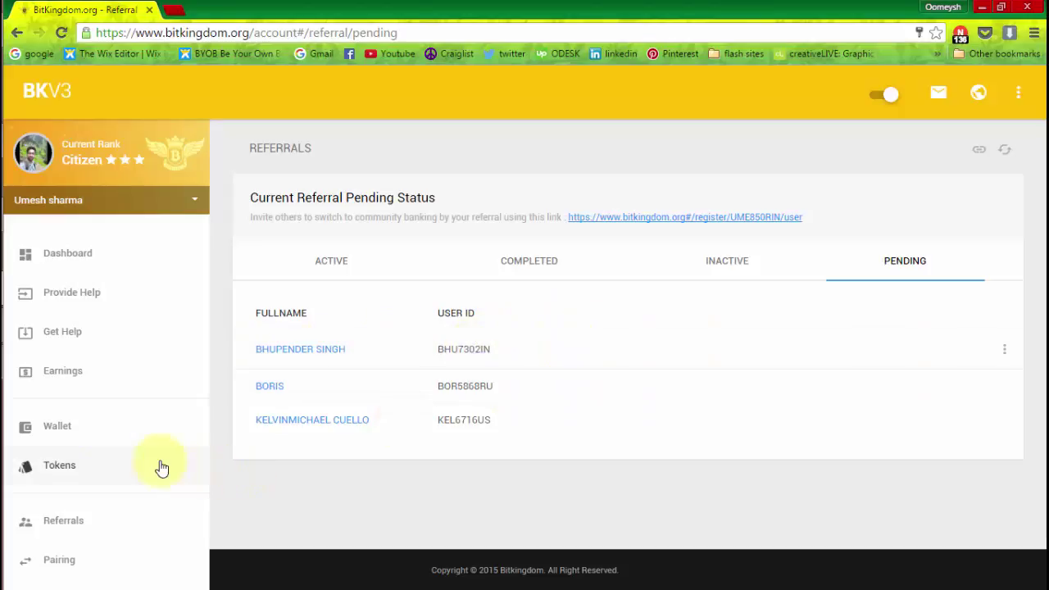
# - Check the Inactive referrals and view the Downline Tree to see where those members are placed
pyautogui.scroll(-1, 159, 466)
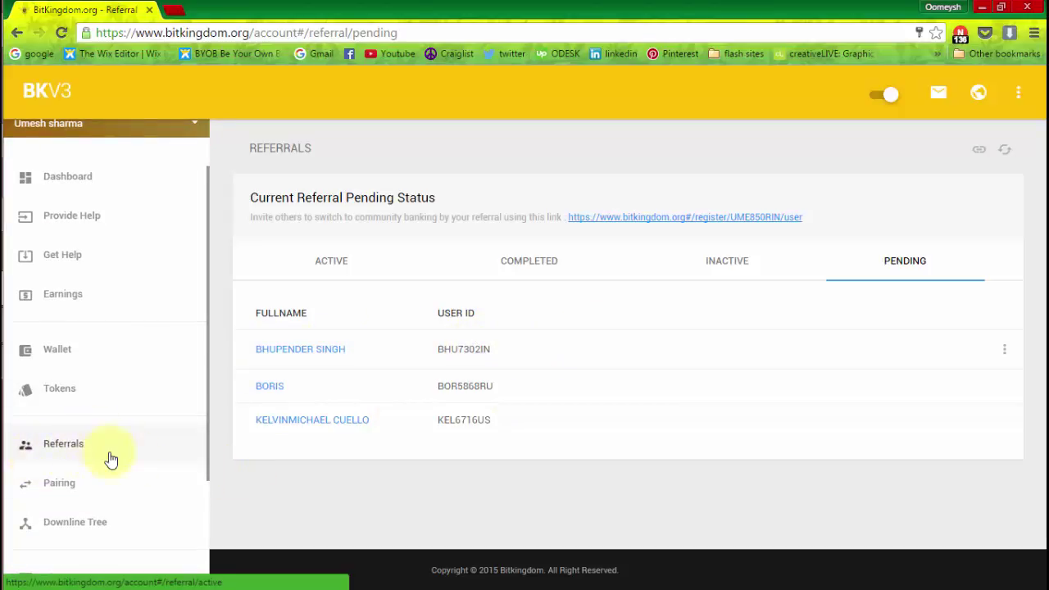
pyautogui.click(67, 449)
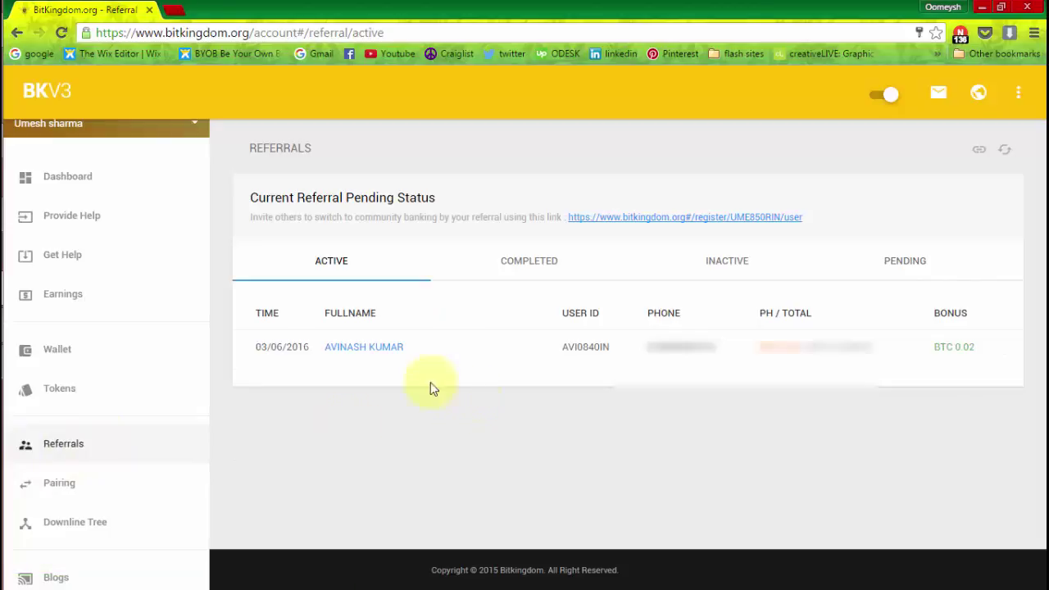
pyautogui.click(705, 264)
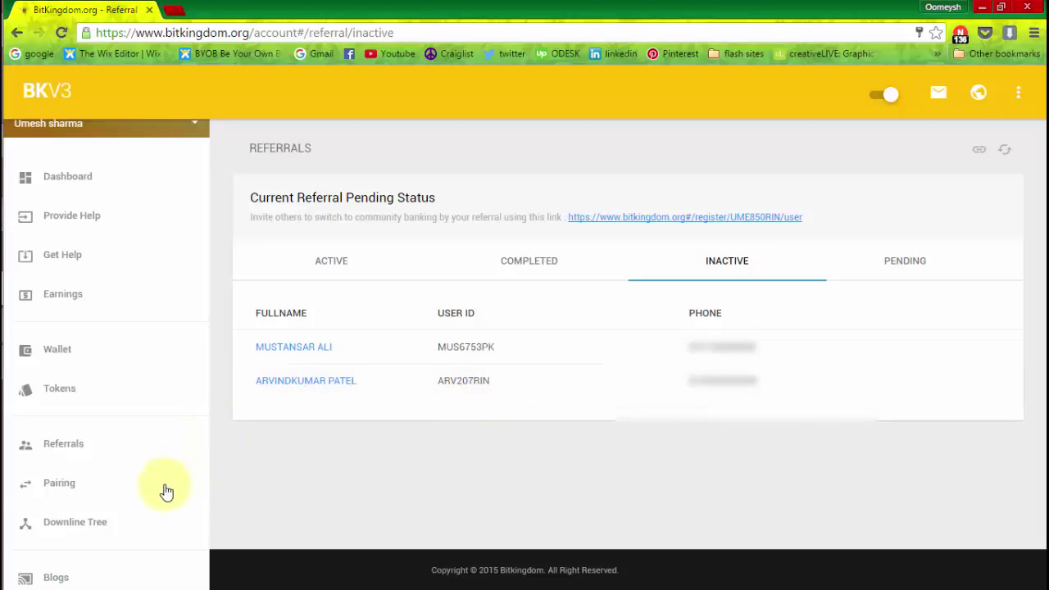
pyautogui.scroll(-1, 168, 492)
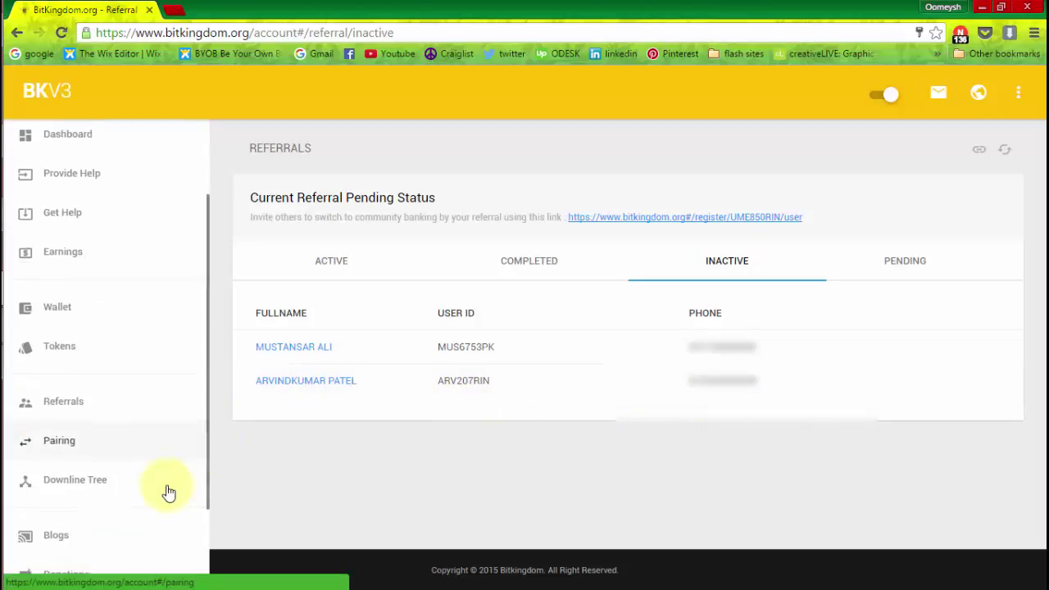
pyautogui.click(82, 487)
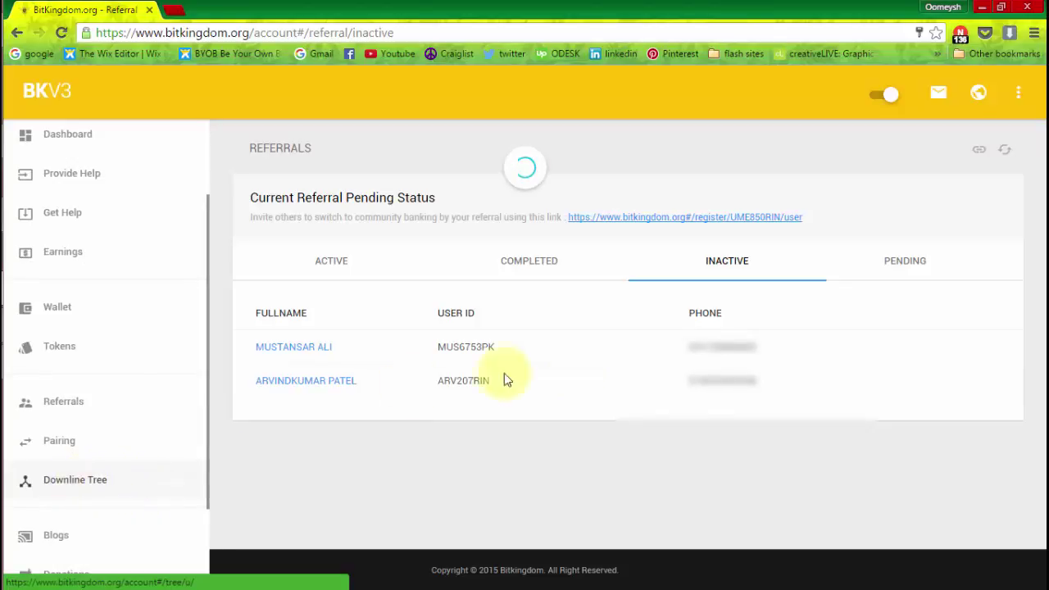
pyautogui.scroll(-1, 808, 358)
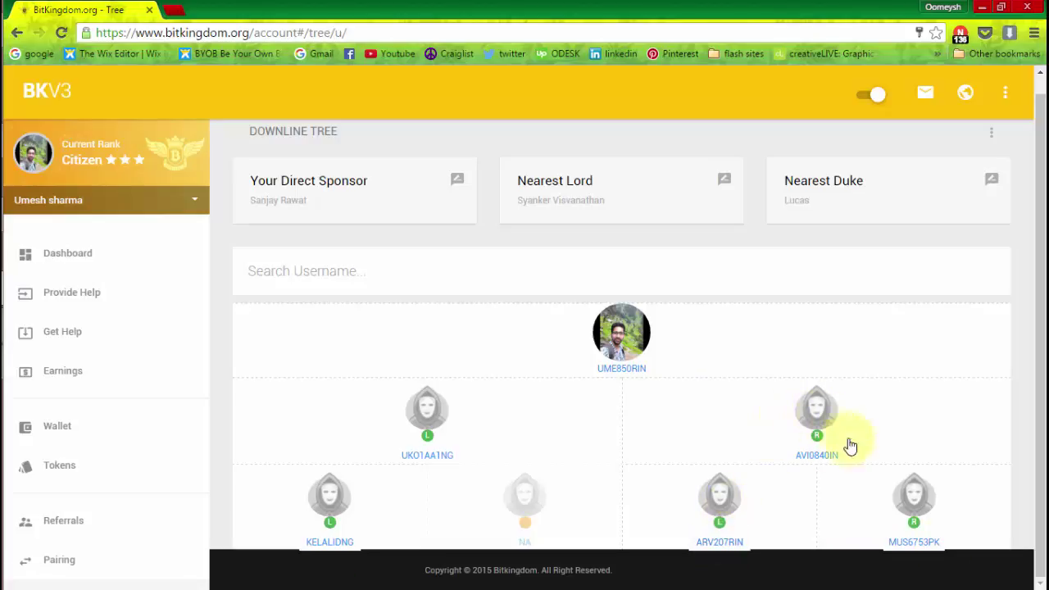
# - Review the Active, Inactive and Pending referrals and open the placement form of the first Pending referral
pyautogui.click(94, 524)
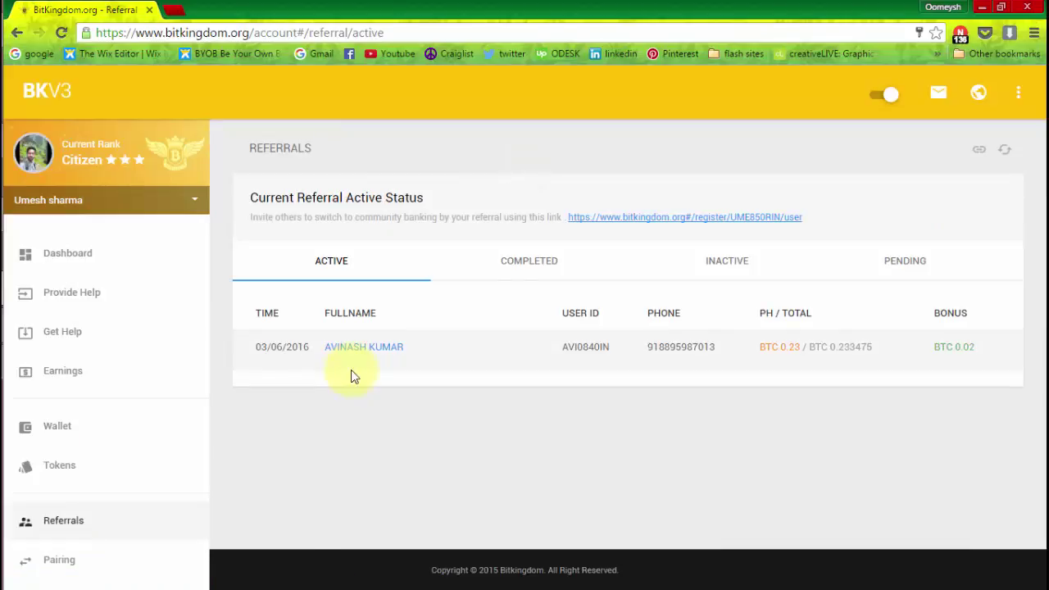
pyautogui.click(745, 264)
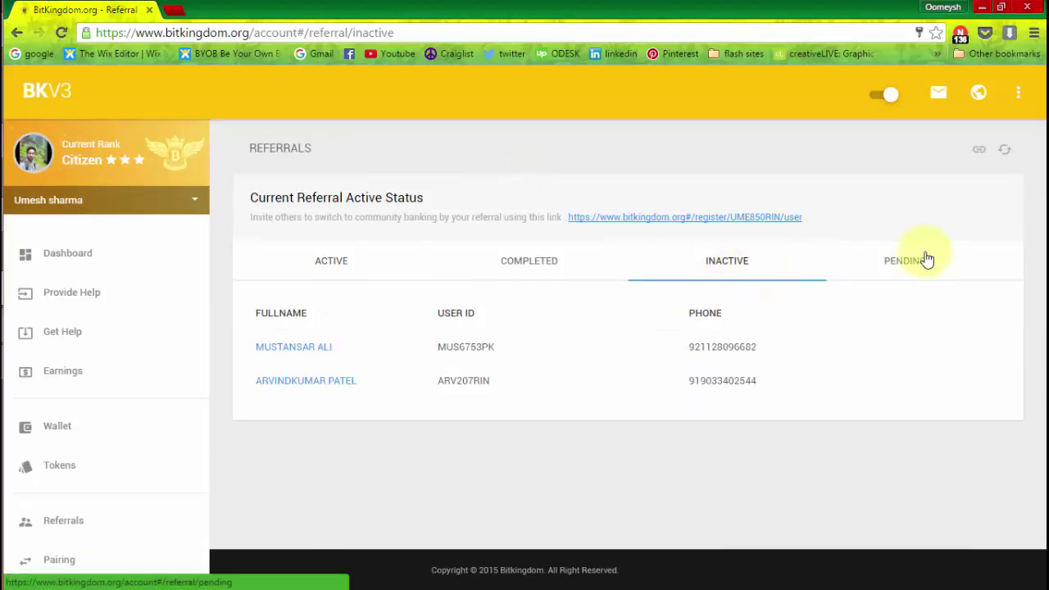
pyautogui.click(886, 264)
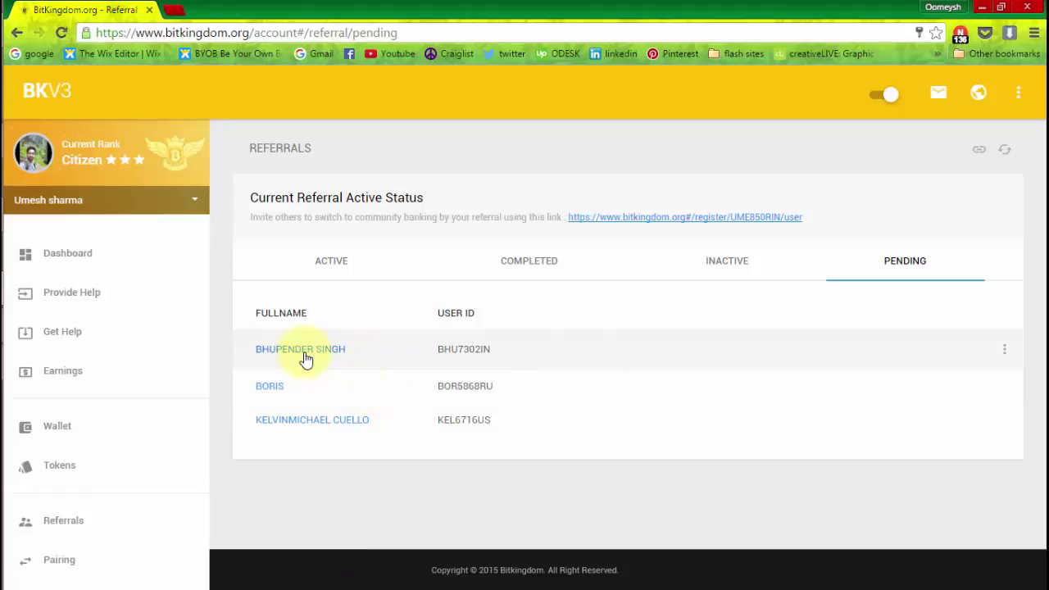
pyautogui.click(1000, 350)
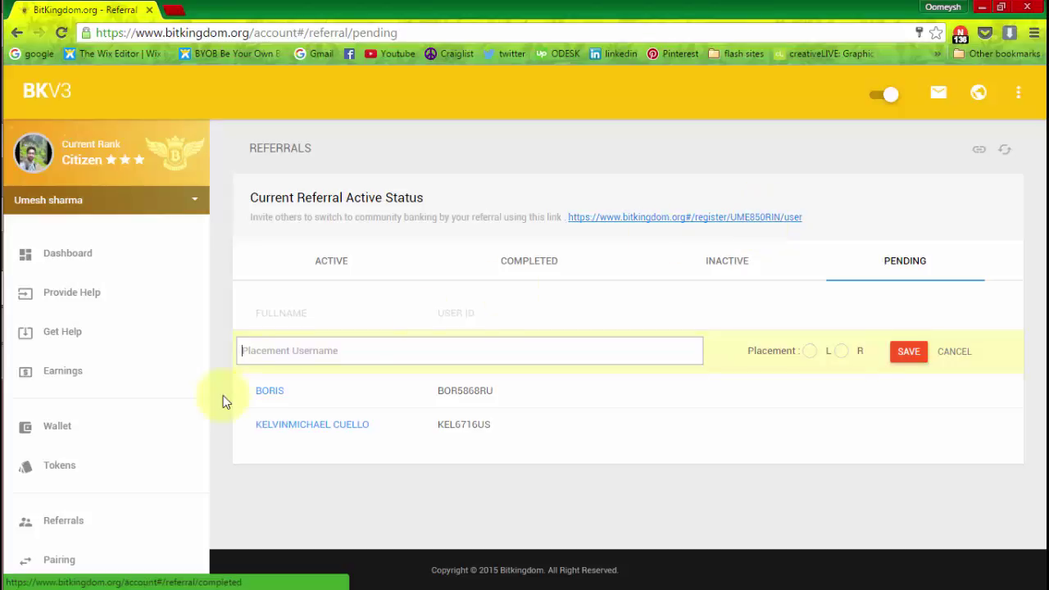
# - Copy the username of the outermost right-leg member on the third level of the Downline Tree
pyautogui.scroll(-1, 155, 435)
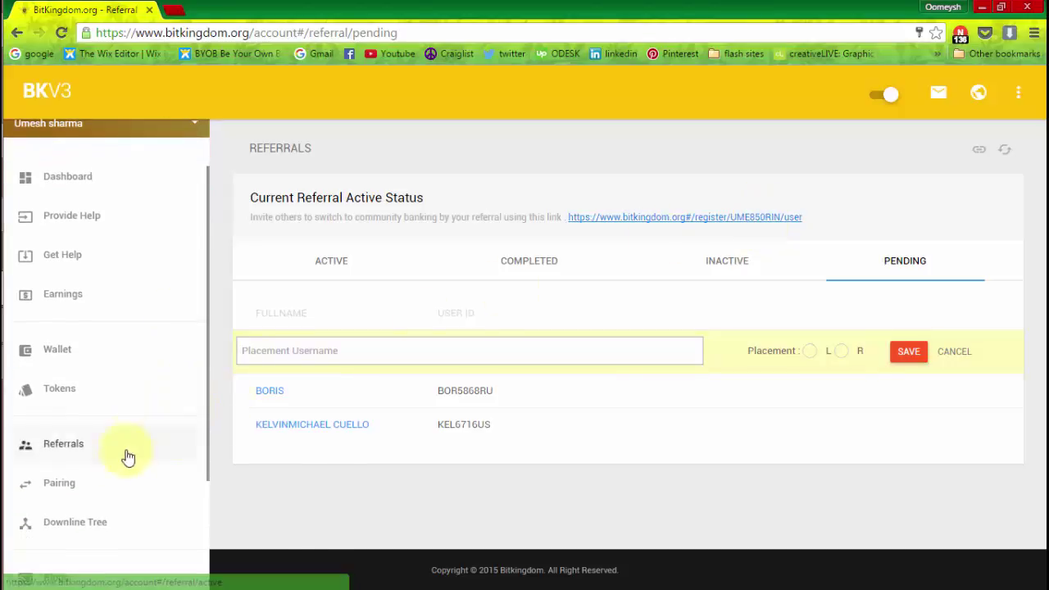
pyautogui.click(129, 544)
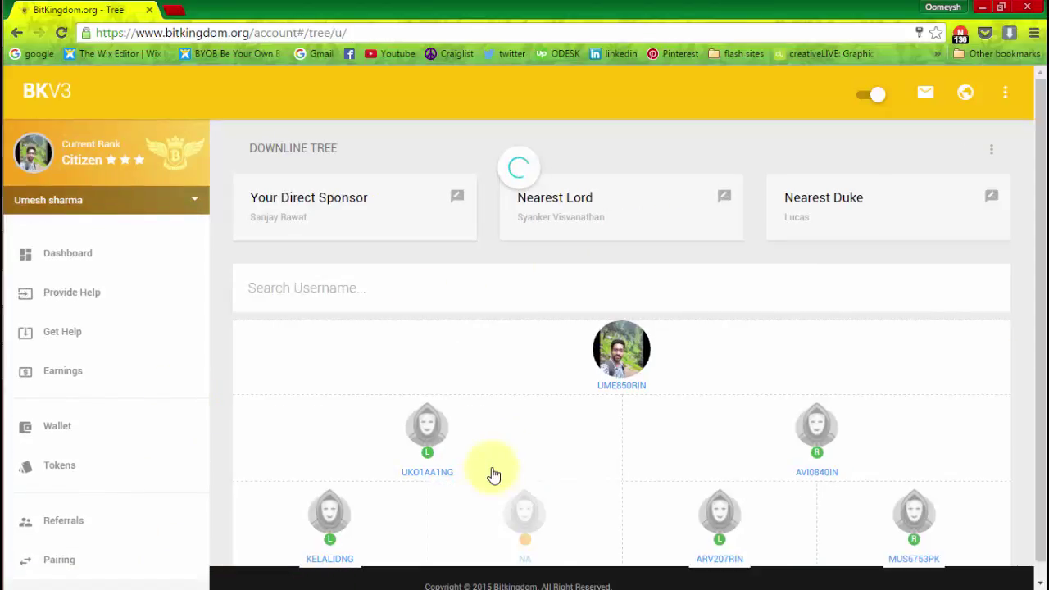
pyautogui.scroll(-1, 623, 385)
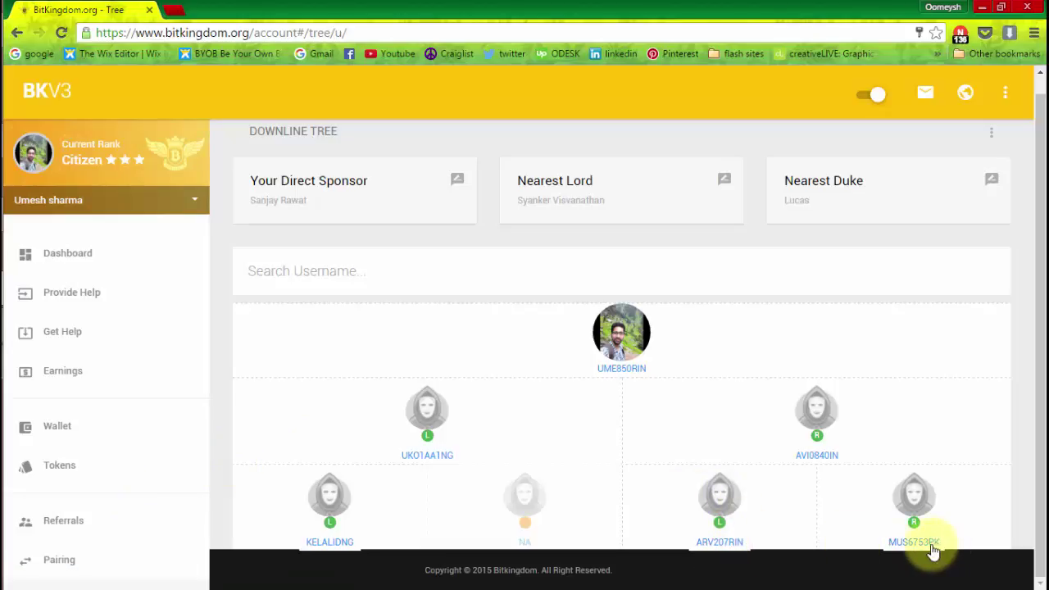
pyautogui.moveTo(942, 544); pyautogui.dragTo(895, 551)
pyautogui.rightClick(892, 552)
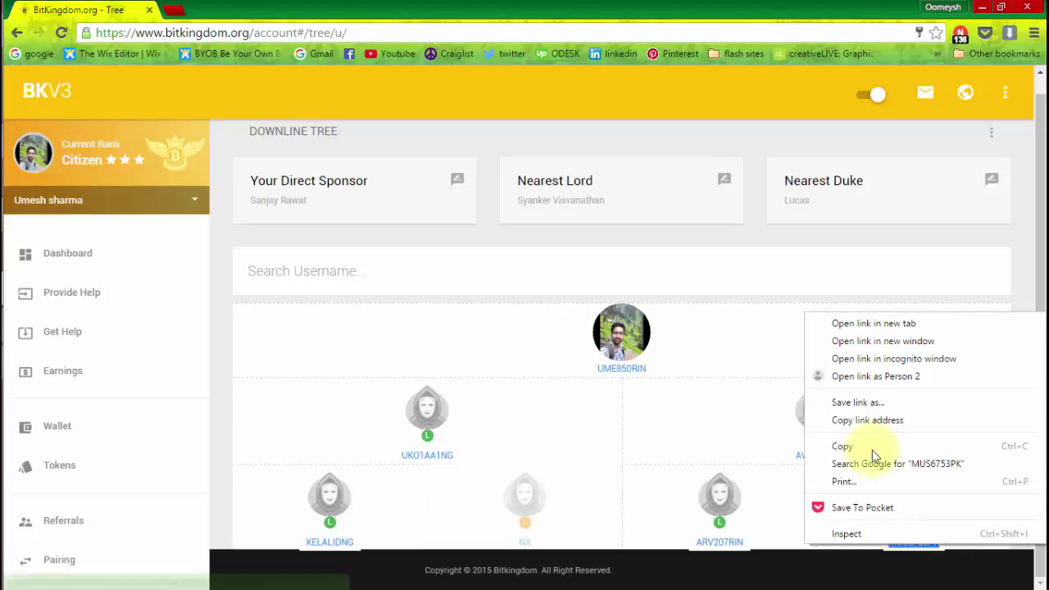
pyautogui.click(866, 443)
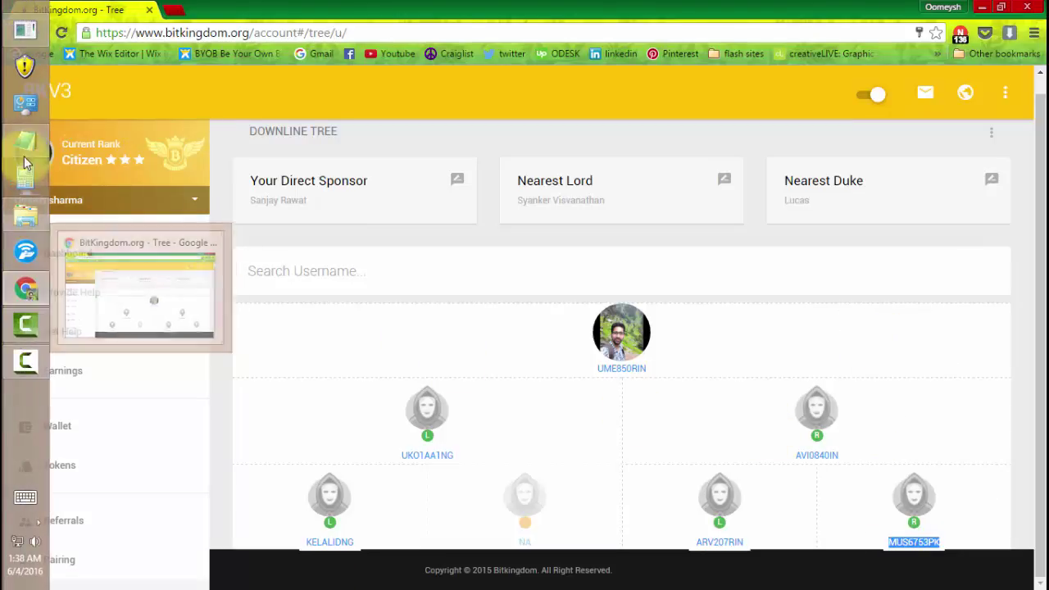
# - Paste the copied username into a Notepad document, select it there, and return to the browser
pyautogui.click(29, 149)
pyautogui.hotkey('ctrl', 'v')
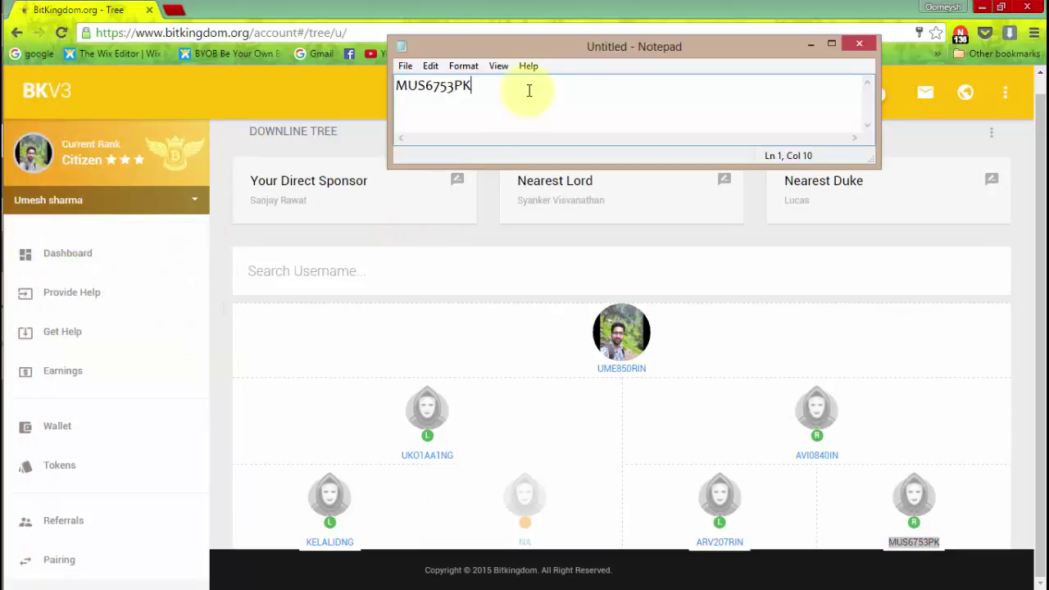
pyautogui.moveTo(483, 88); pyautogui.dragTo(395, 87)
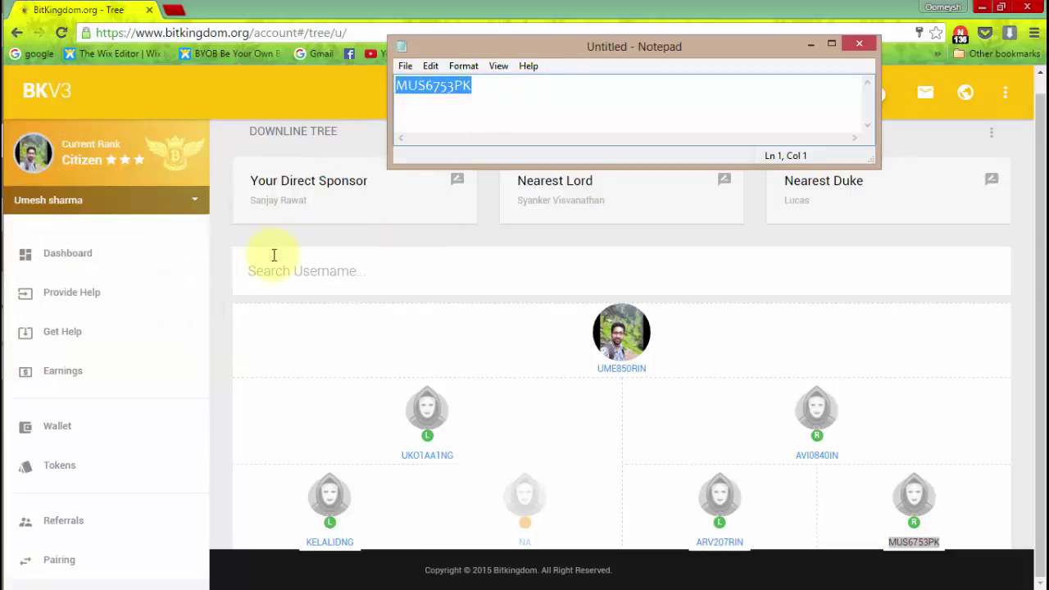
pyautogui.click(246, 269)
# - Return to the Pending referrals and open the placement form of the first one
pyautogui.scroll(-1, 127, 485)
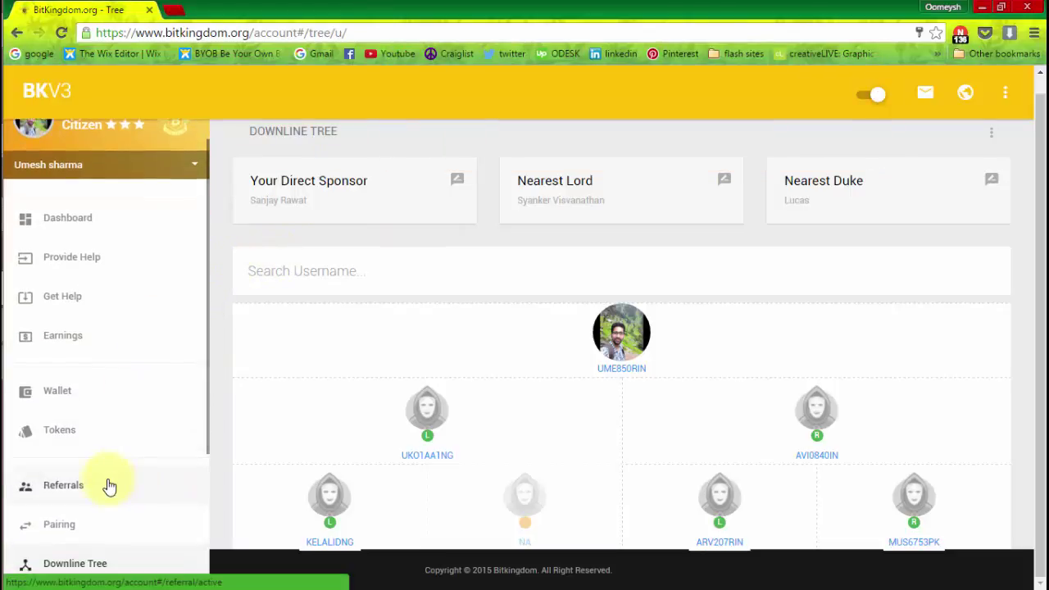
pyautogui.click(108, 485)
pyautogui.click(893, 269)
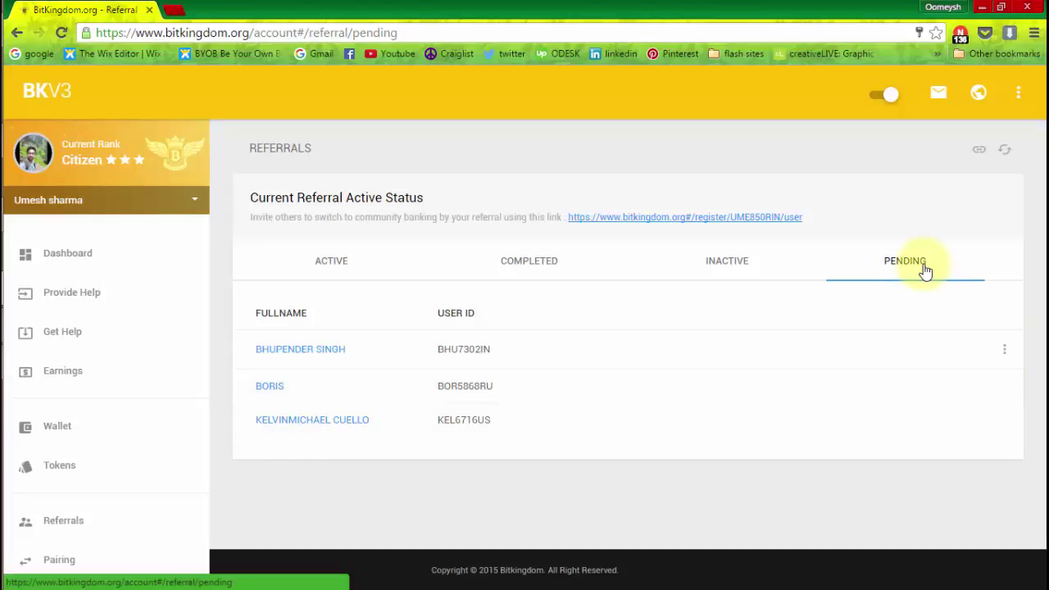
pyautogui.click(1007, 353)
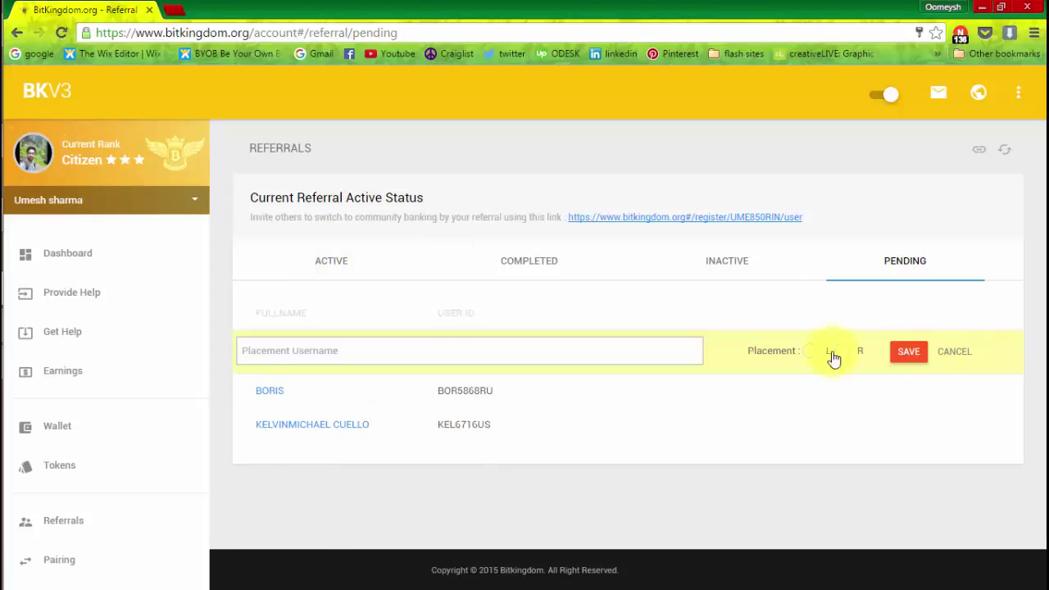
# - Enter the copied username as the placement username, choose placement R and save the placement
pyautogui.click(542, 353)
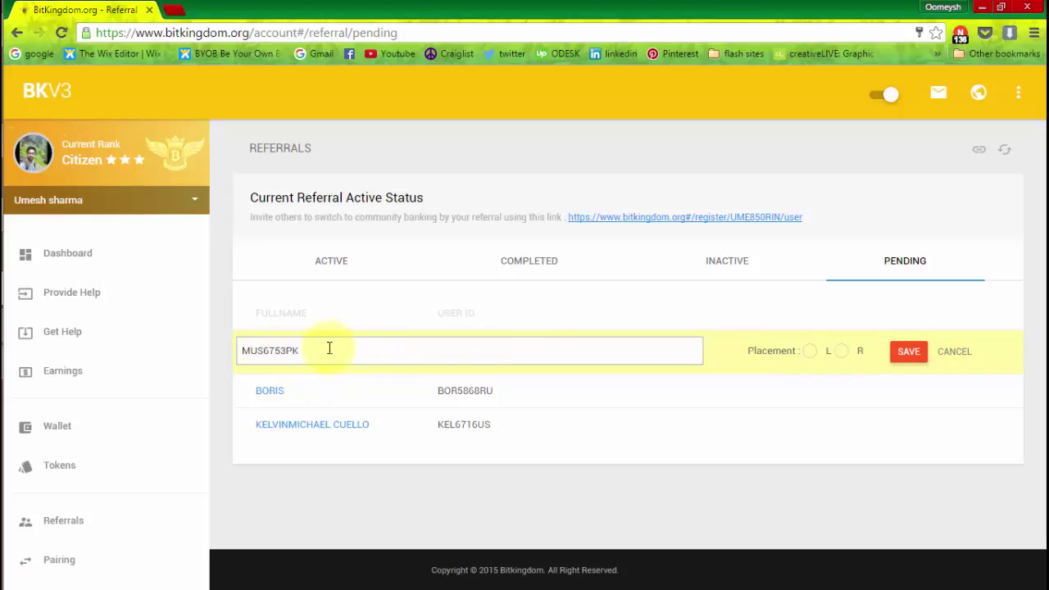
pyautogui.moveTo(326, 350); pyautogui.dragTo(237, 358)
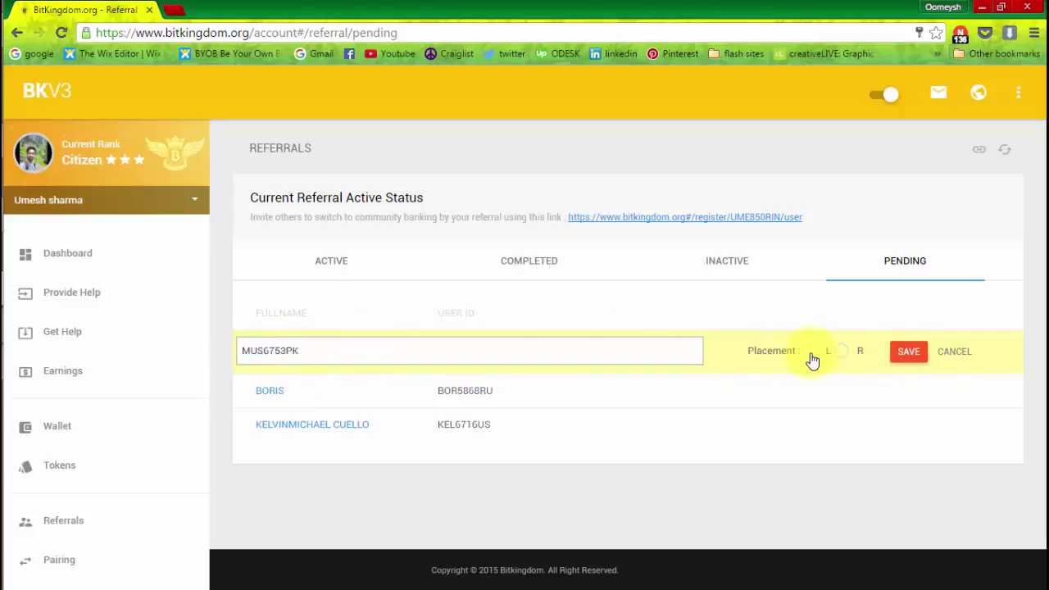
pyautogui.click(840, 352)
pyautogui.click(909, 352)
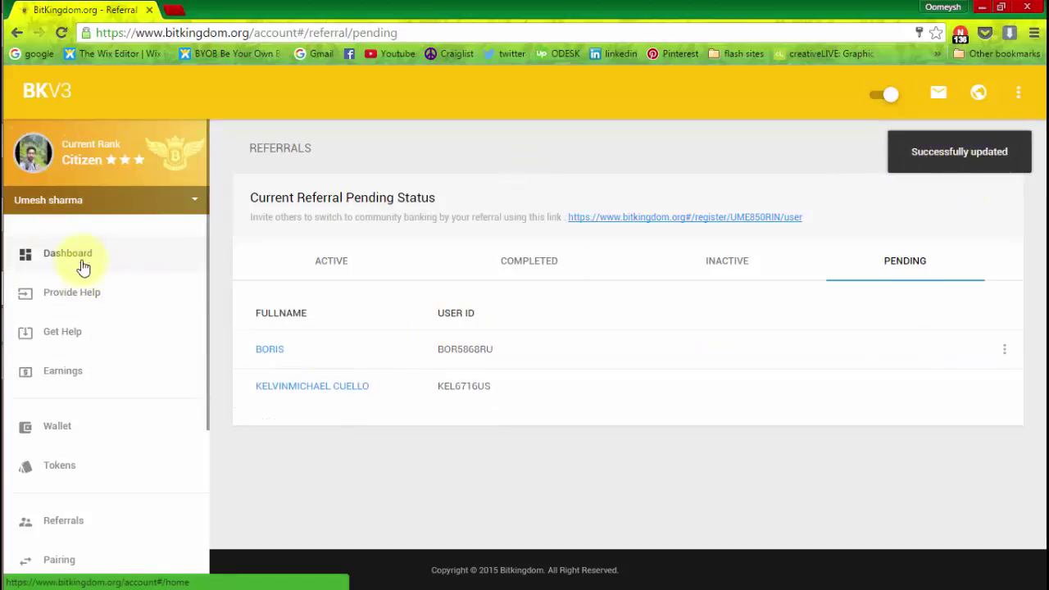
# - Open the Inactive referrals to check for the newly placed member
pyautogui.scroll(-1, 106, 487)
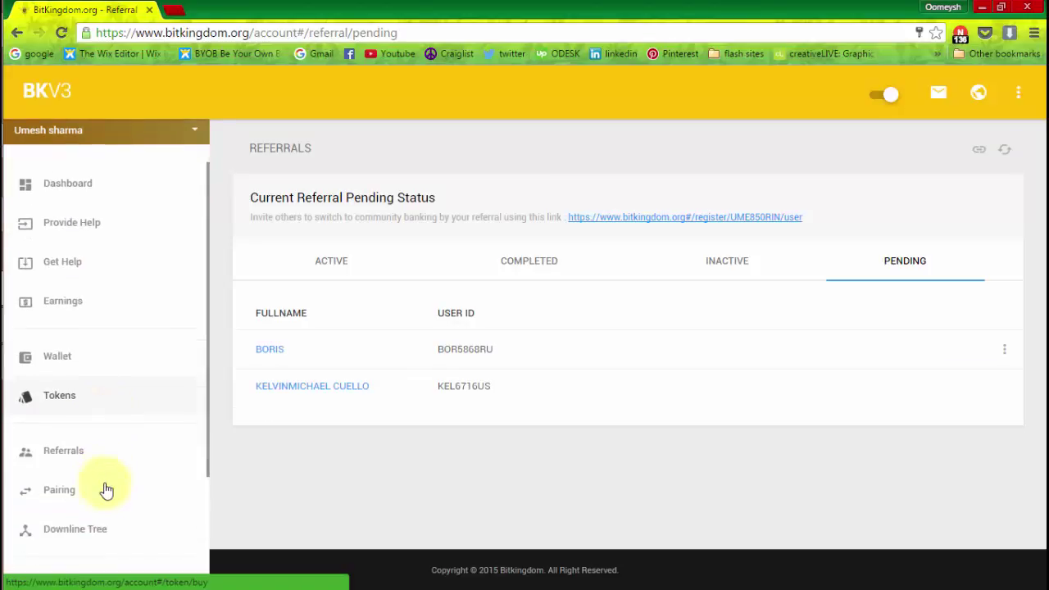
pyautogui.click(77, 457)
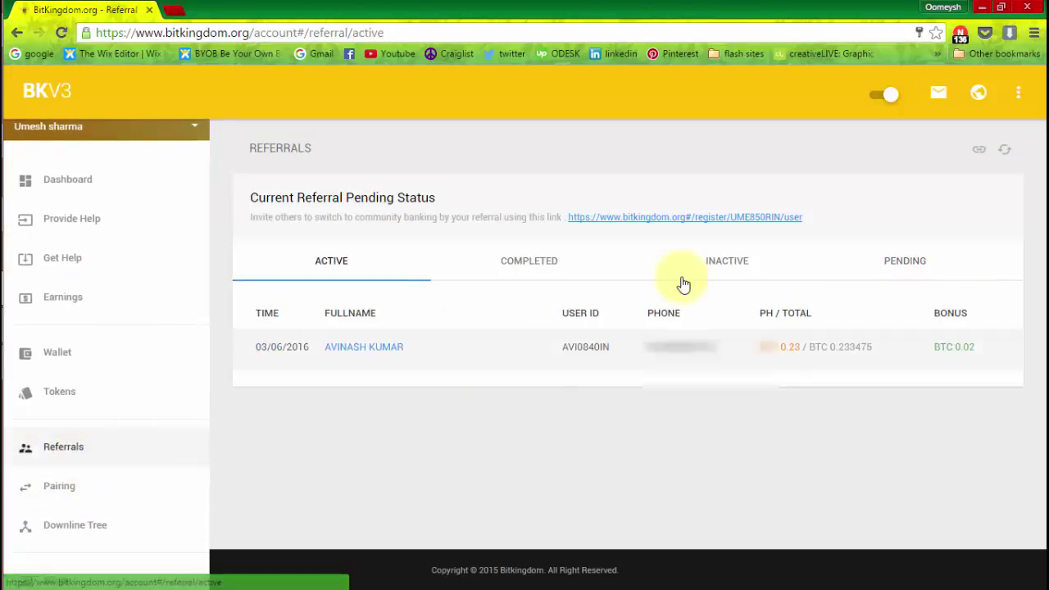
pyautogui.click(722, 264)
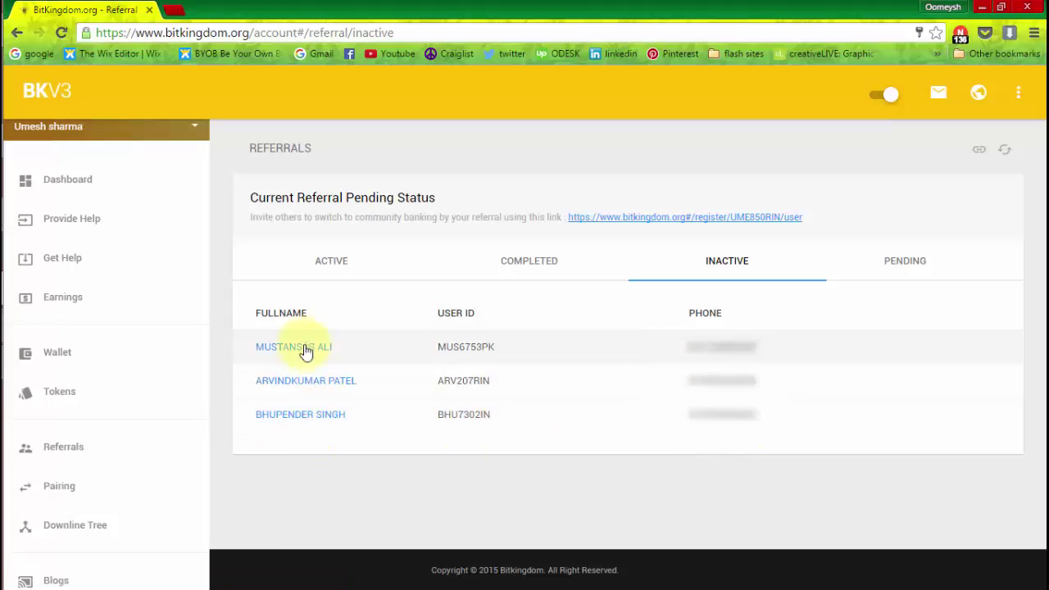
# - From the Downline Tree, open the outermost right-leg member's profile in a new tab and review the account status and pairing summary
pyautogui.click(131, 521)
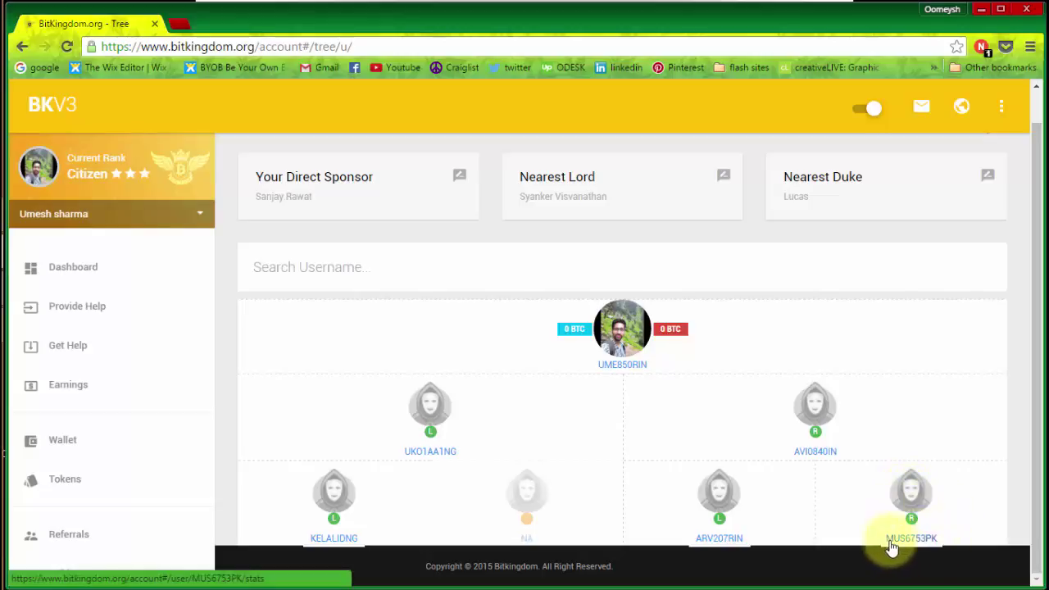
pyautogui.middleClick(918, 545)
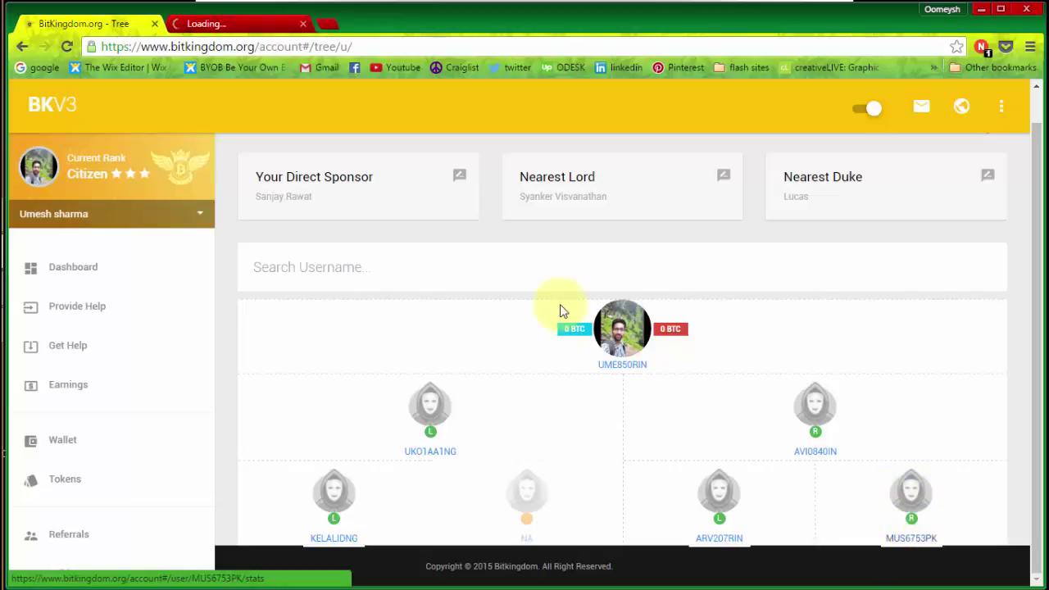
pyautogui.click(242, 24)
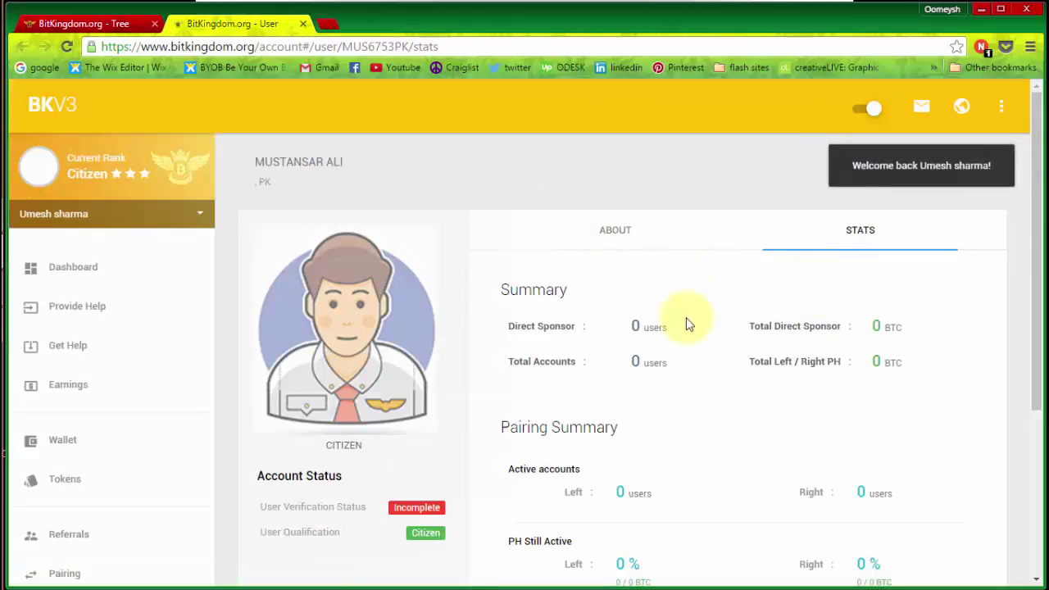
pyautogui.scroll(-1, 683, 321)
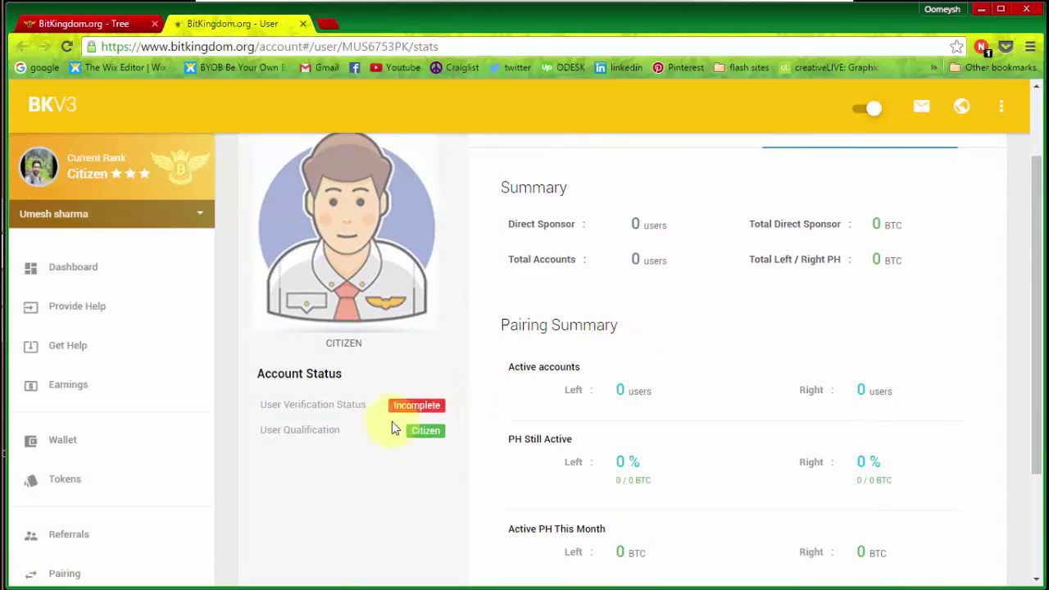
pyautogui.scroll(-2, 770, 401)
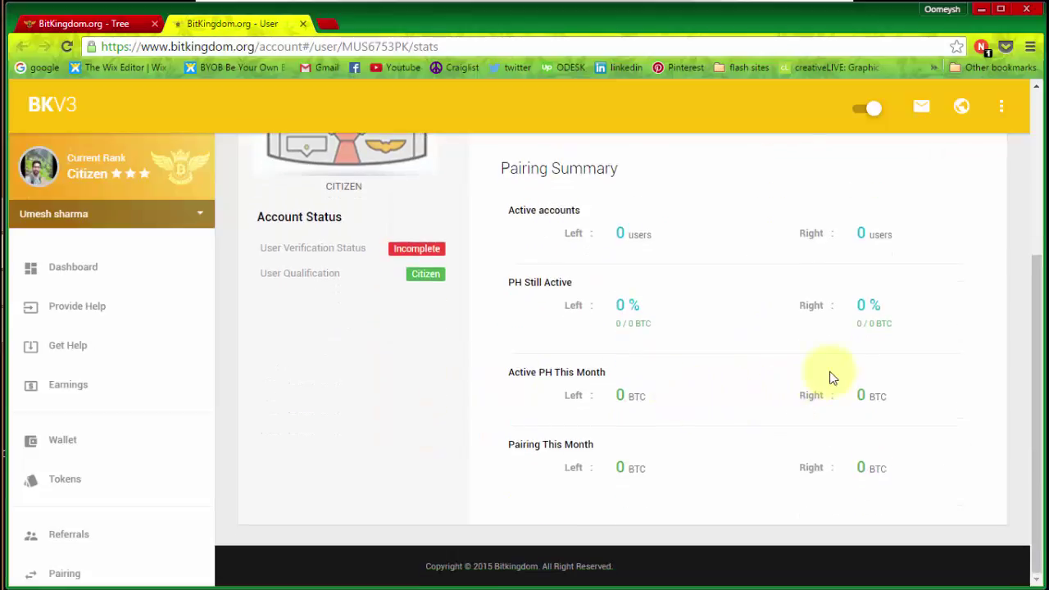
# - Review the member's basic information under About, including username, full name, gender and address, and close the profile
pyautogui.scroll(3, 831, 375)
pyautogui.click(615, 242)
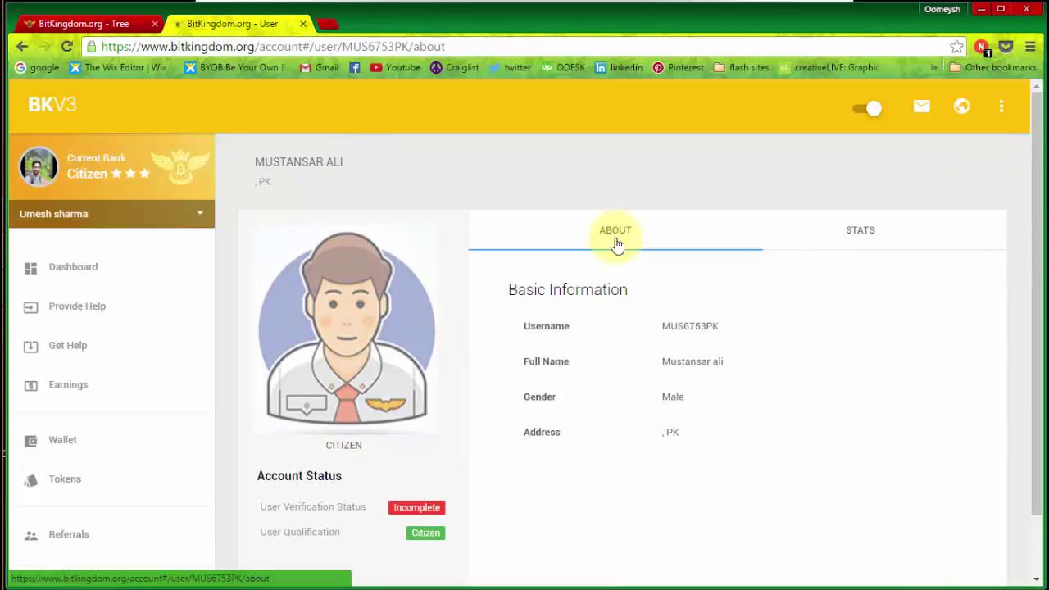
pyautogui.moveTo(637, 331); pyautogui.dragTo(688, 362)
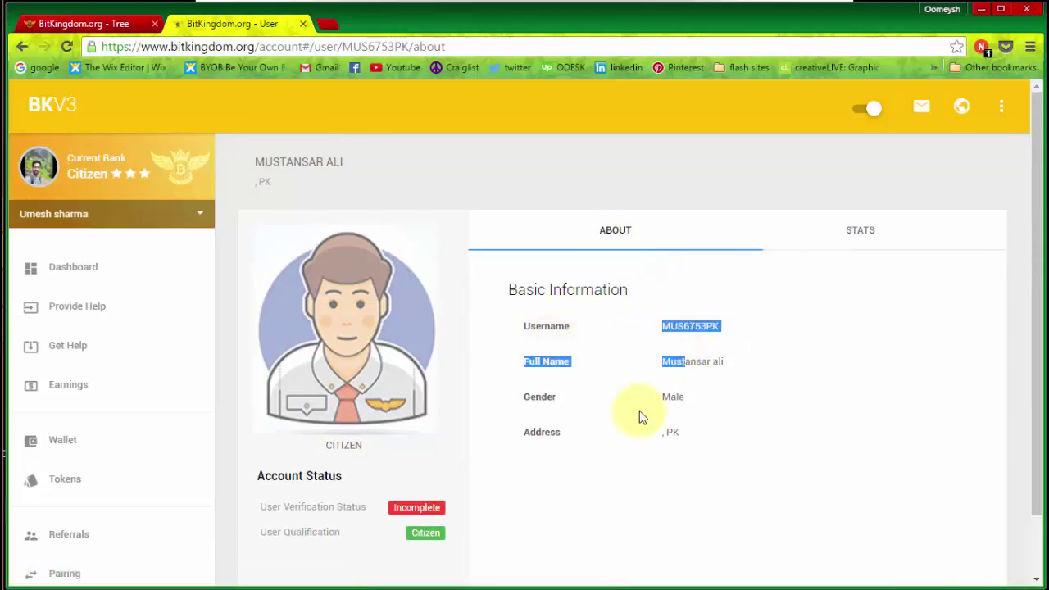
pyautogui.doubleClick(688, 432)
pyautogui.doubleClick(670, 398)
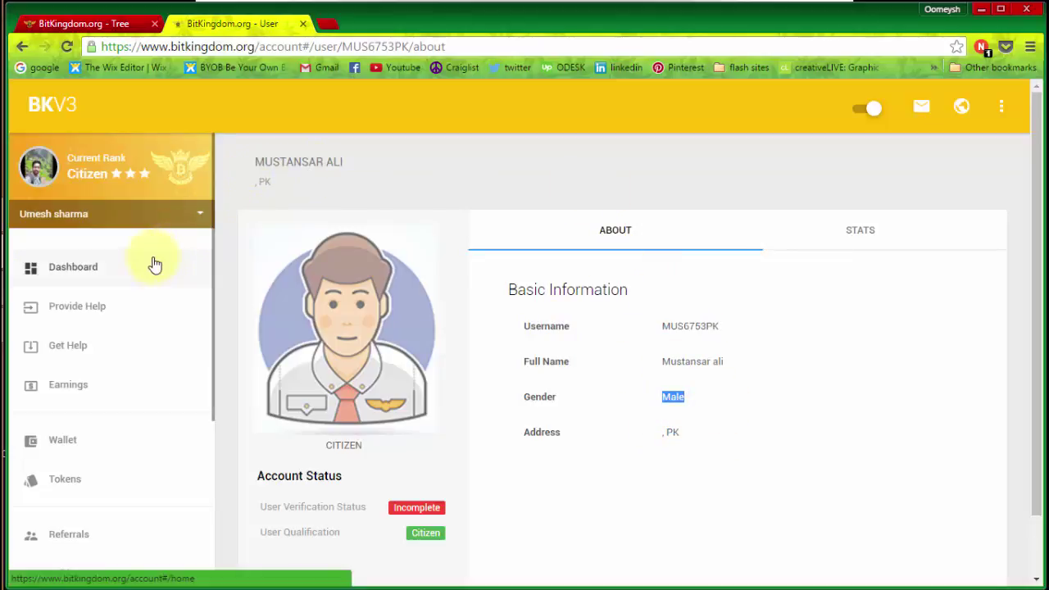
pyautogui.click(302, 23)
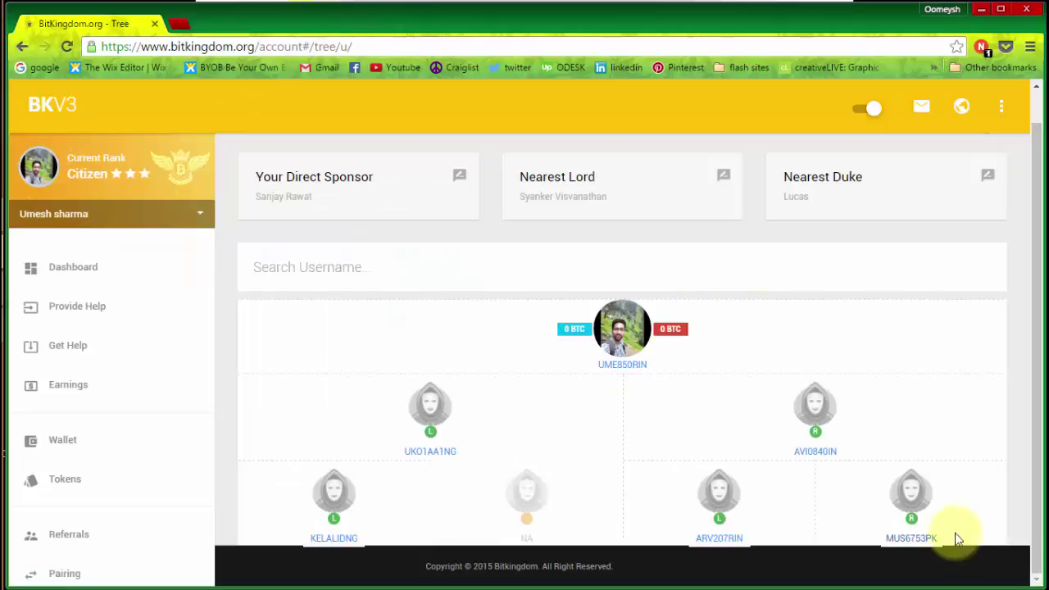
# - Expand the outermost right-leg member's branch in the Downline Tree to view the referral placed below
pyautogui.click(912, 499)
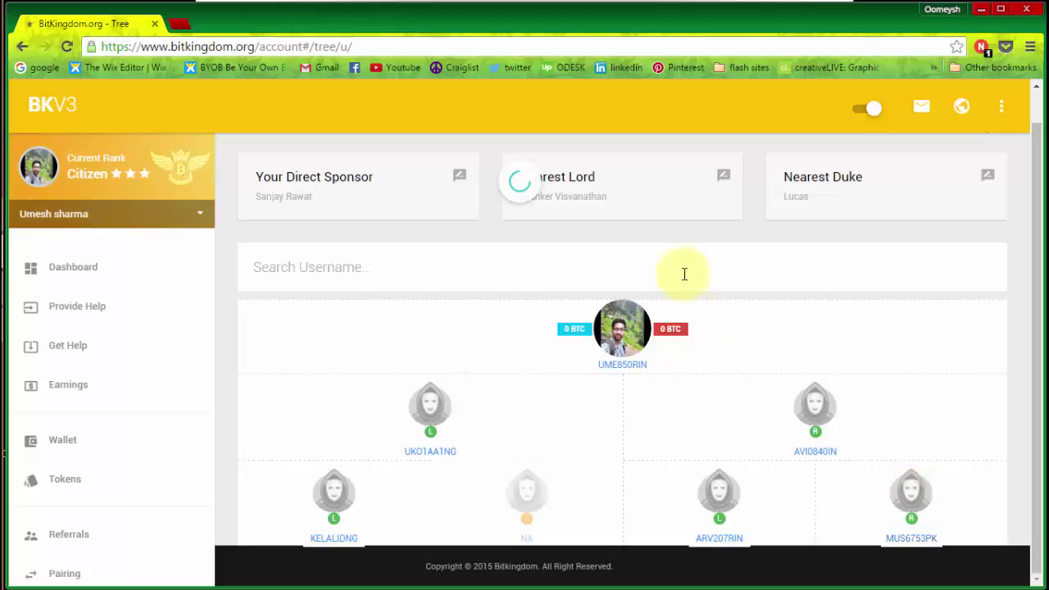
pyautogui.scroll(-1, 848, 344)
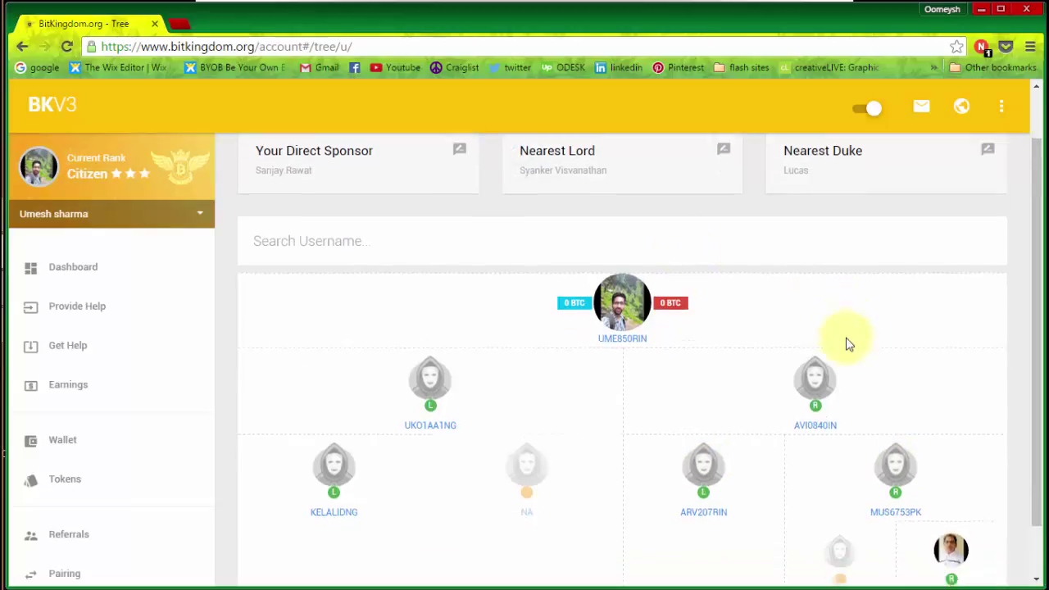